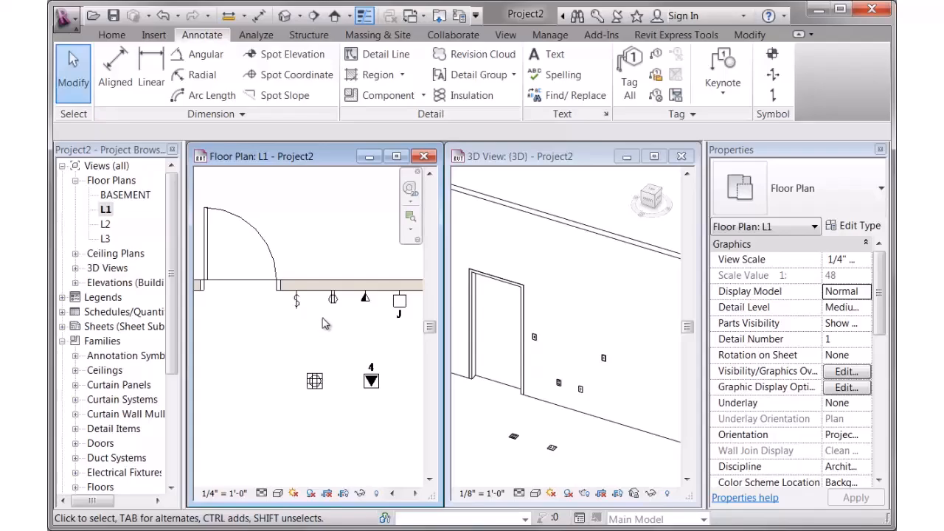
Step: Inspect the wall and floor electrical fixtures by selecting their plan symbols and comparing them with the close-up 3D view
{"action": "scroll", "coordinate": [285, 318], "scroll_direction": "up", "scroll_amount": 1}
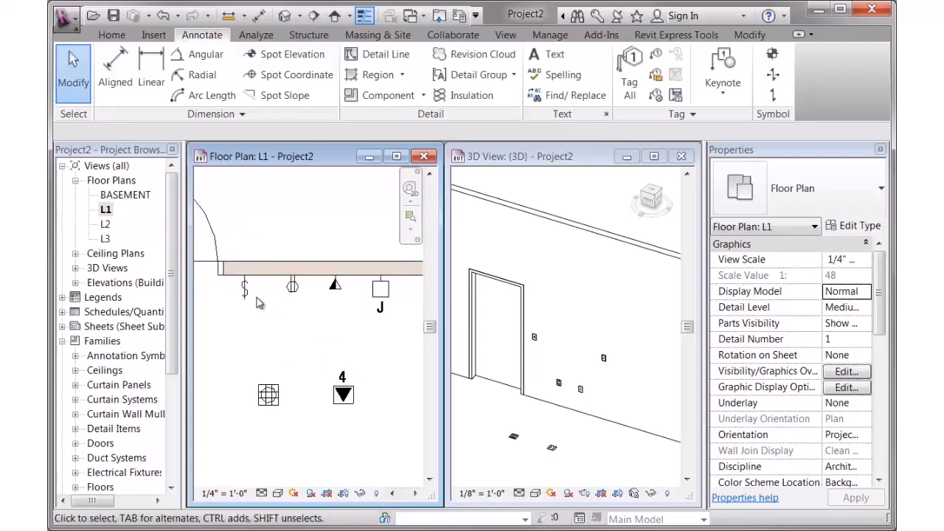
{"action": "left_click", "coordinate": [293, 287]}
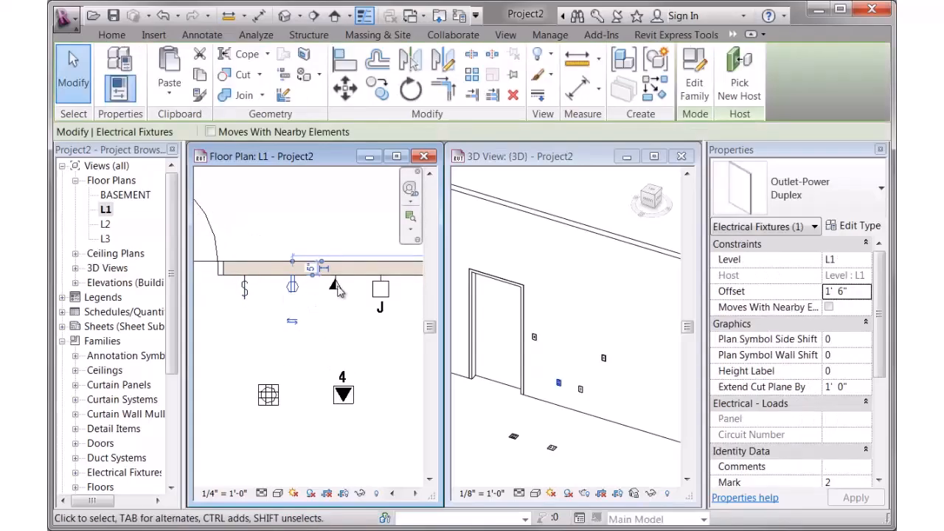
{"action": "left_click", "coordinate": [335, 287]}
{"action": "left_click", "coordinate": [271, 419]}
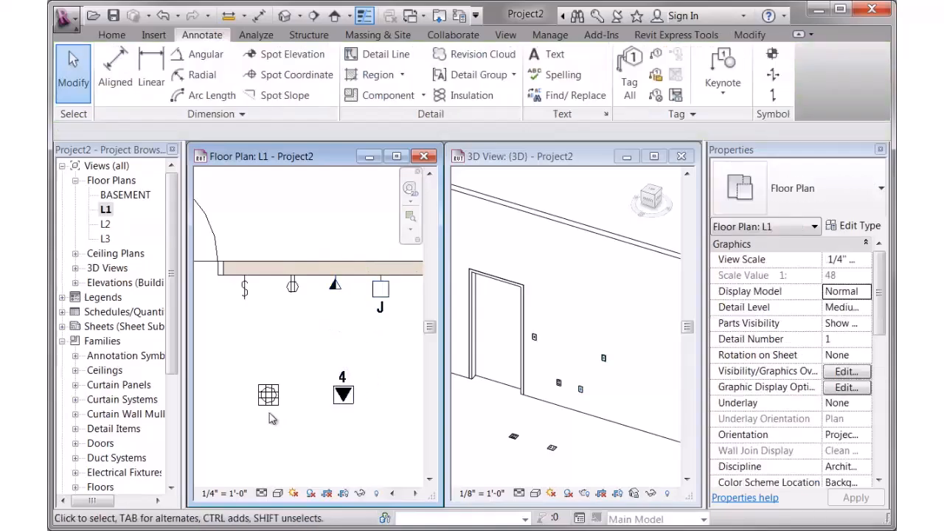
{"action": "left_click", "coordinate": [341, 409]}
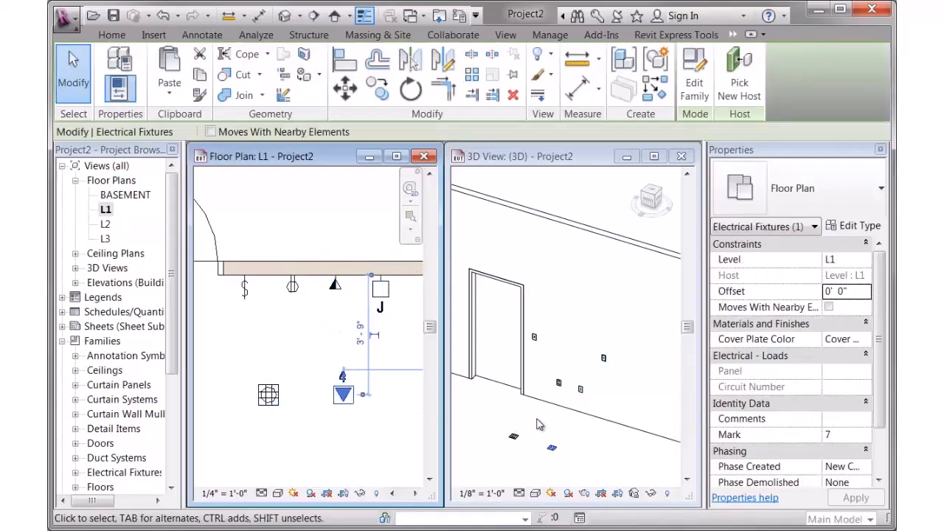
{"action": "scroll", "coordinate": [561, 425], "scroll_direction": "up", "scroll_amount": 3}
{"action": "middle_click_drag", "start_coordinate": [561, 425], "coordinate": [455, 382]}
{"action": "left_click", "coordinate": [368, 340]}
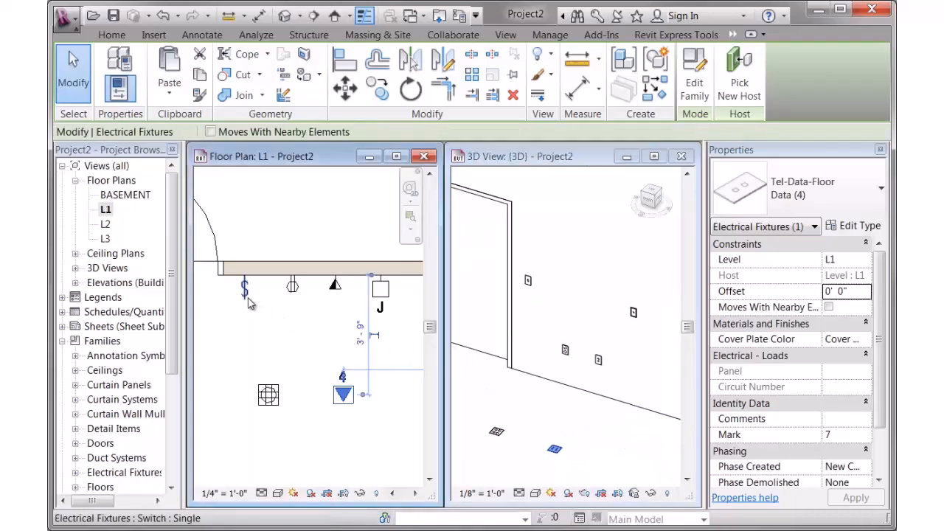
Step: Change the single switch beside the door to the Double, Triple and Quad types in turn
{"action": "left_click", "coordinate": [245, 289]}
{"action": "left_click", "coordinate": [832, 194]}
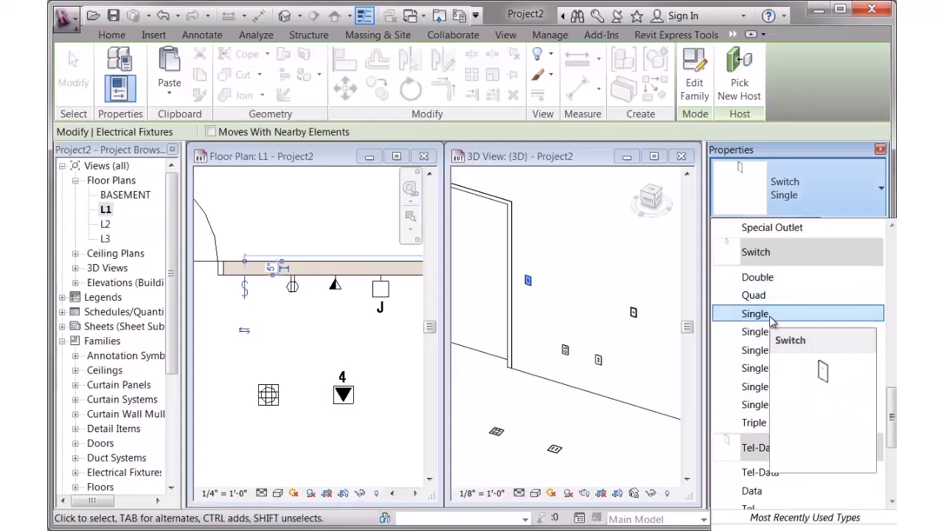
{"action": "left_click", "coordinate": [767, 277]}
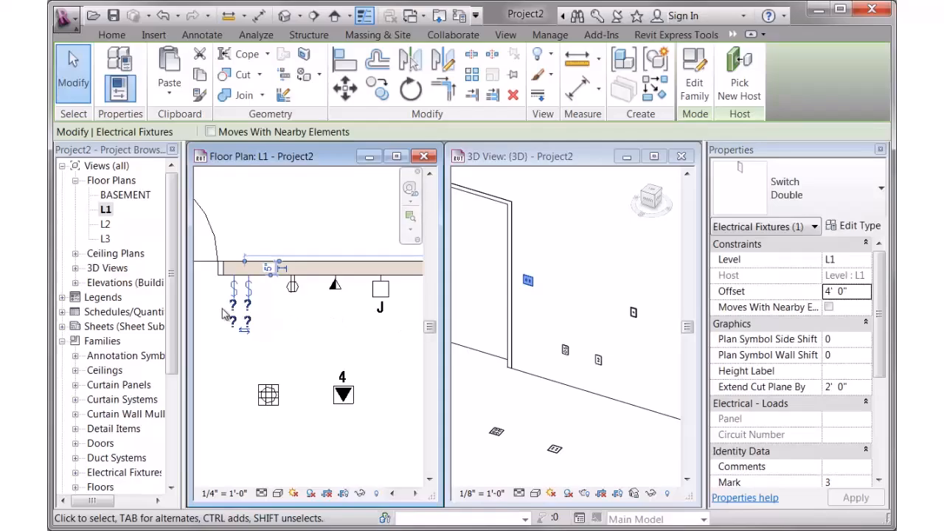
{"action": "left_click", "coordinate": [826, 211]}
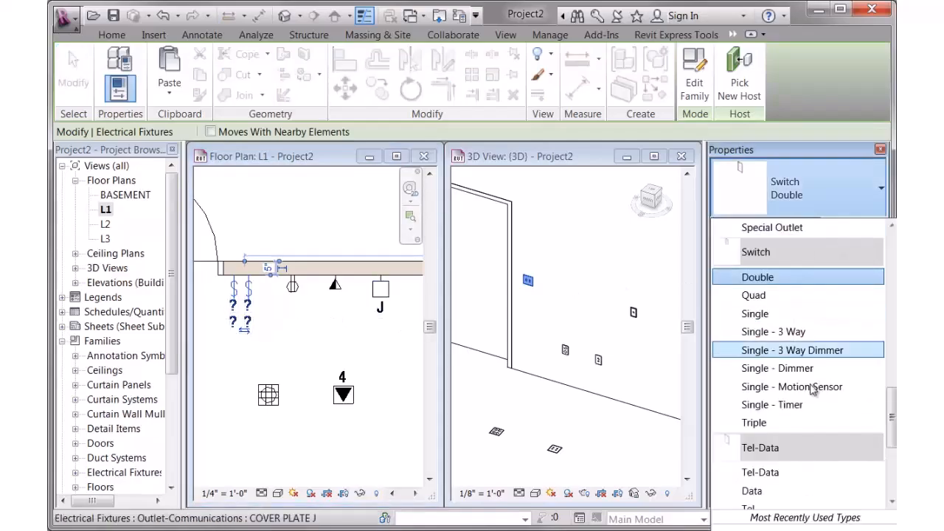
{"action": "left_click", "coordinate": [778, 428]}
{"action": "left_click", "coordinate": [808, 214]}
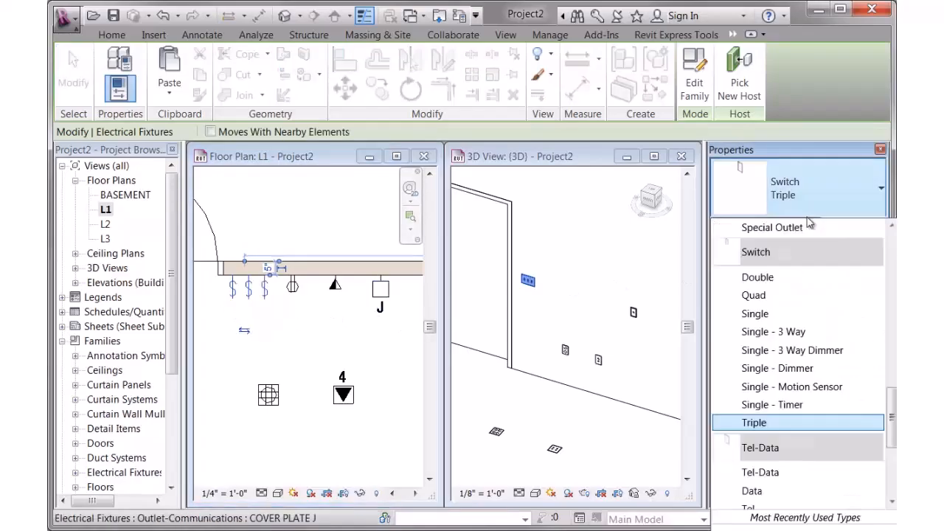
{"action": "left_click", "coordinate": [774, 295]}
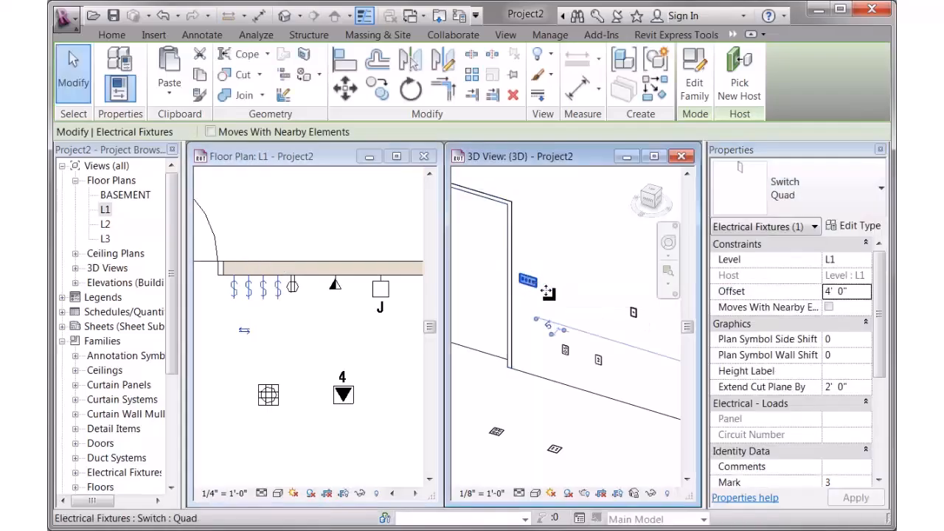
Step: Change the switch beside the door to Single - 3 Way, Single - 3 Way Dimmer and finally Single - Dimmer
{"action": "left_click", "coordinate": [279, 289]}
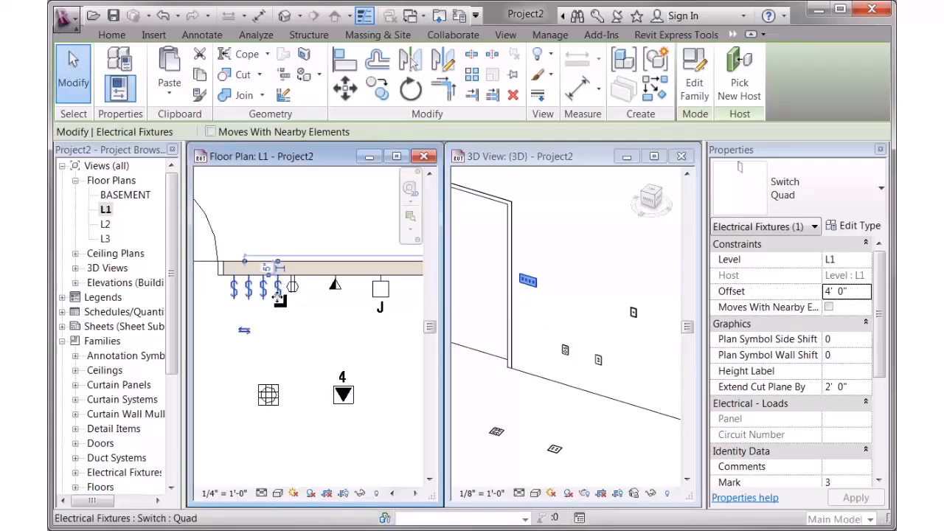
{"action": "left_click", "coordinate": [815, 195]}
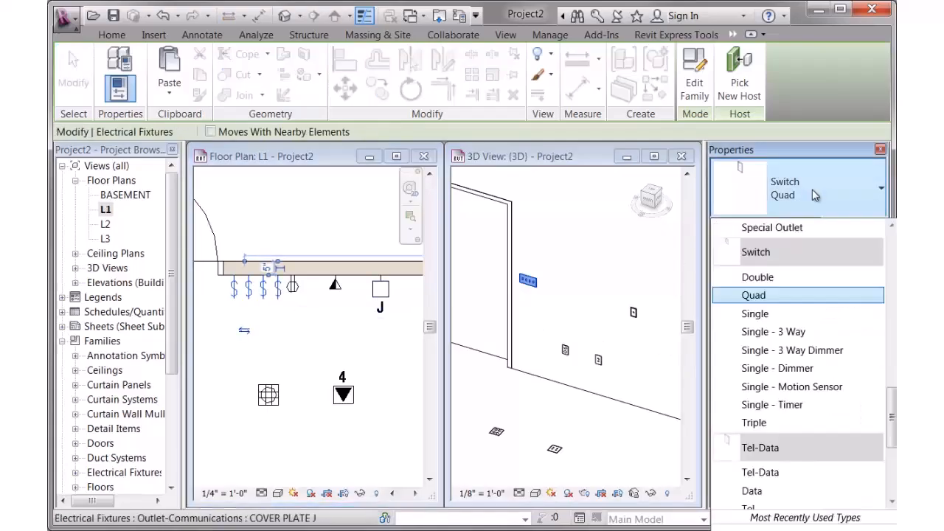
{"action": "left_click", "coordinate": [800, 332]}
{"action": "left_click", "coordinate": [817, 199]}
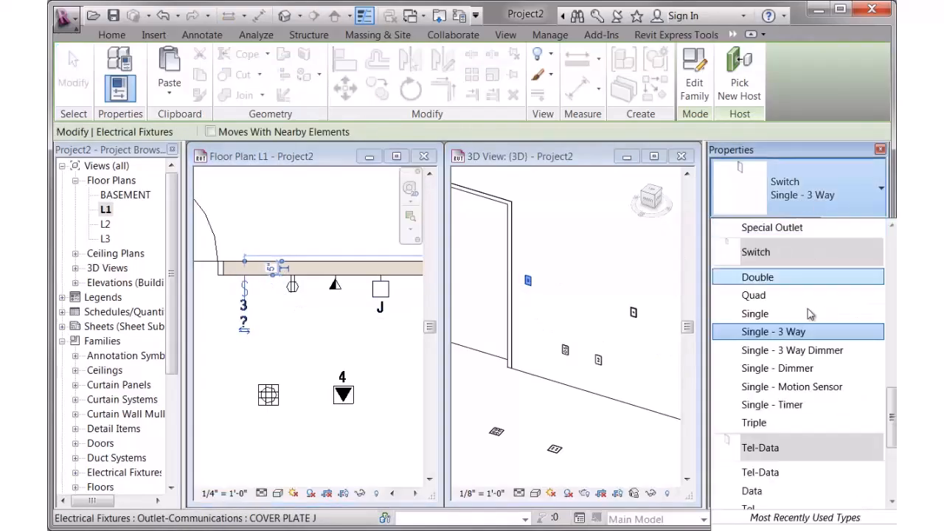
{"action": "left_click", "coordinate": [802, 351]}
{"action": "left_click", "coordinate": [811, 201]}
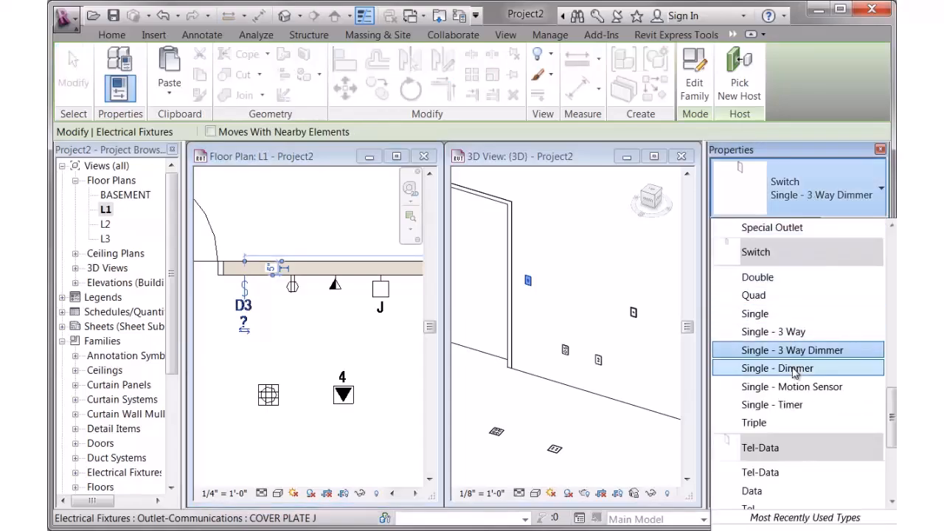
{"action": "left_click", "coordinate": [784, 306]}
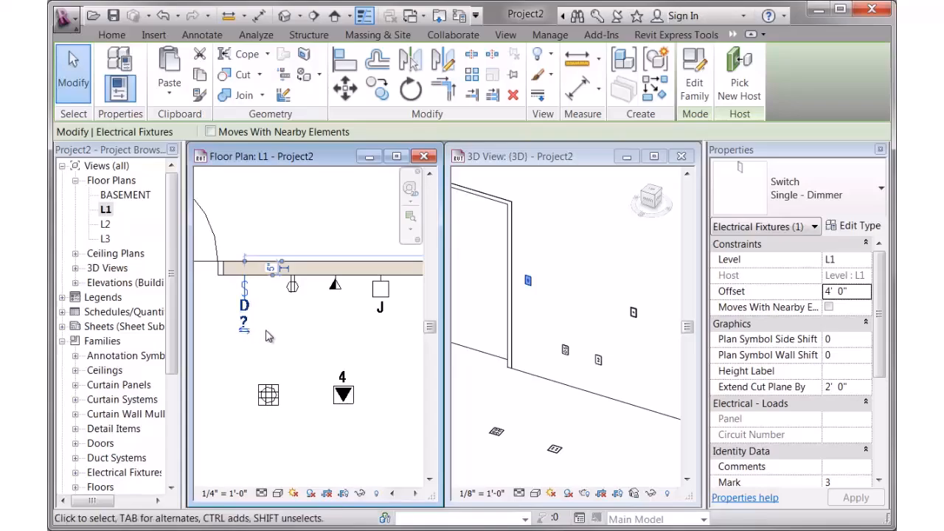
{"action": "left_click", "coordinate": [289, 329]}
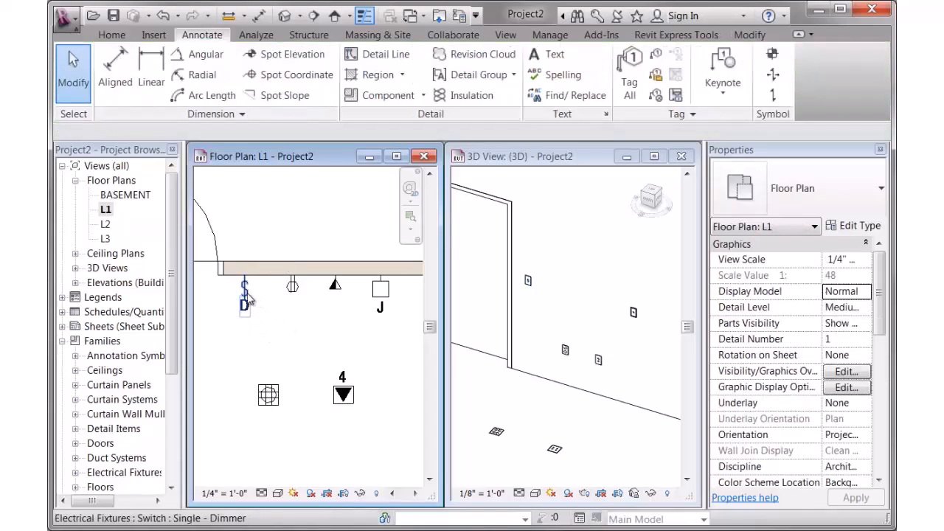
Step: Review the type parameters of the Single - Dimmer switch, including its plan label and cover plate settings
{"action": "left_click", "coordinate": [247, 313]}
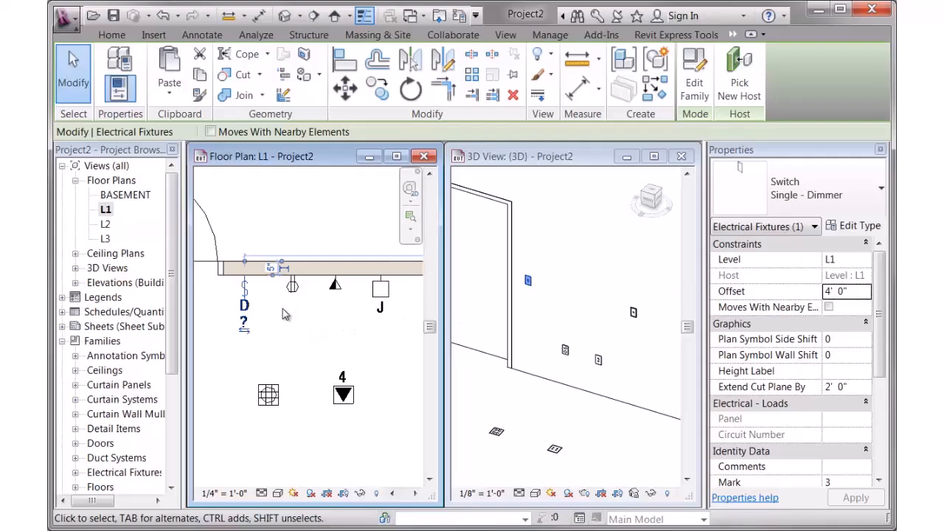
{"action": "left_click", "coordinate": [849, 227]}
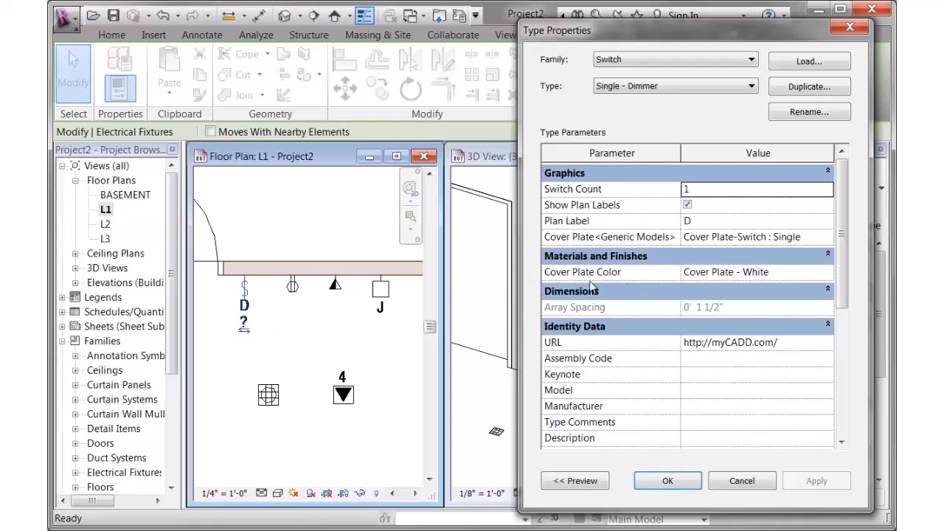
{"action": "left_click", "coordinate": [658, 485]}
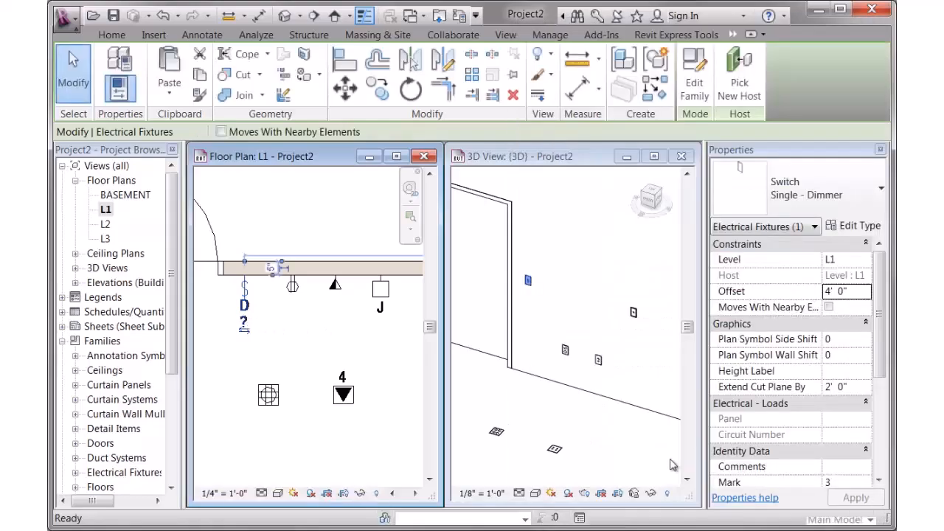
Step: Set the Height Label of the dimmer switch beside the door to 48"
{"action": "left_click", "coordinate": [843, 371]}
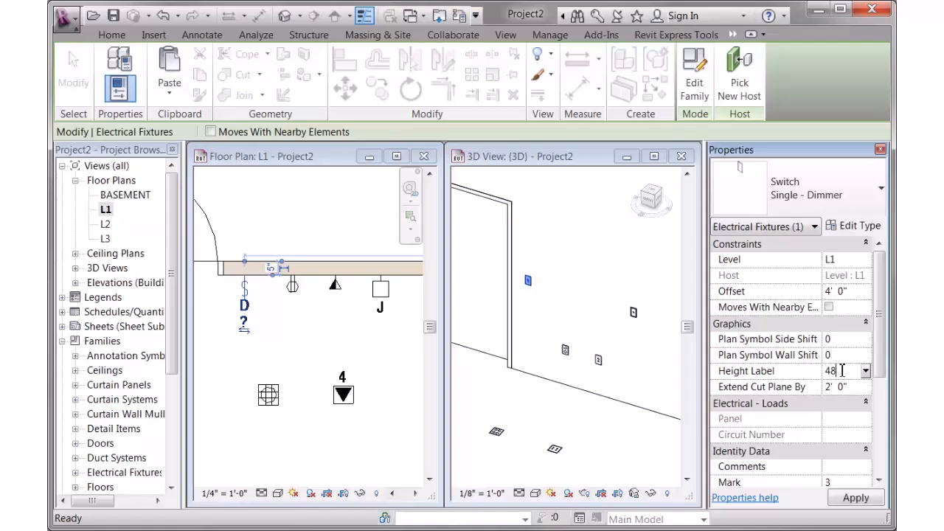
{"action": "type", "text": "48\""}
{"action": "key", "text": "Return"}
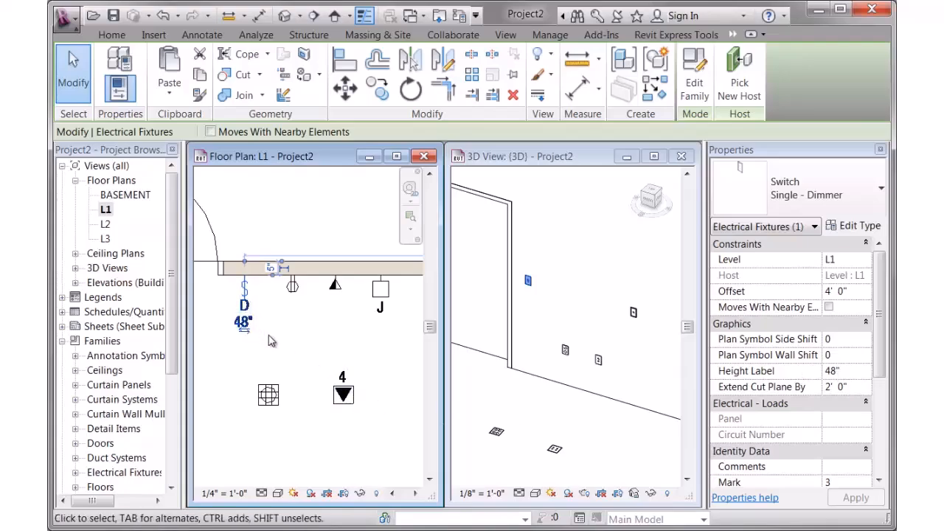
{"action": "left_click", "coordinate": [293, 332]}
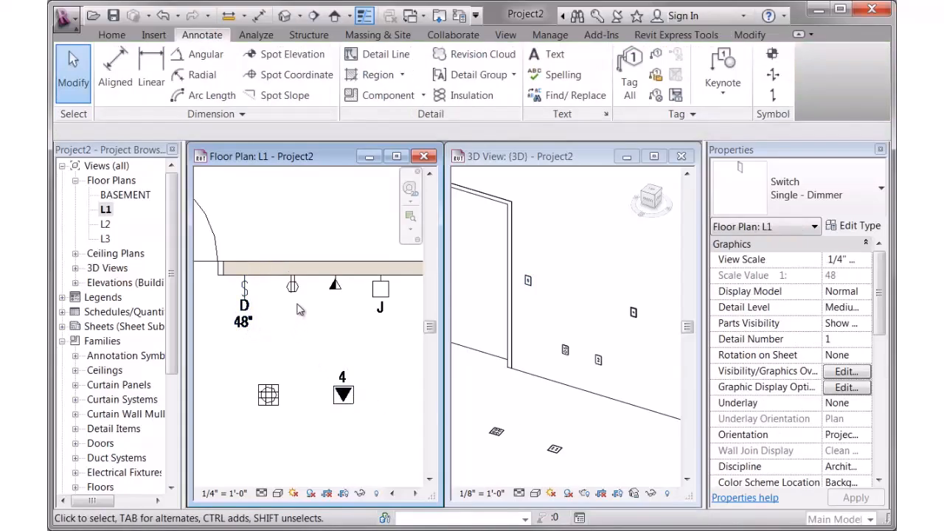
Step: Change the duplex power outlet on the wall to the Quad, Duplex - Emergency and Duplex - GFI types in turn
{"action": "left_click", "coordinate": [292, 286]}
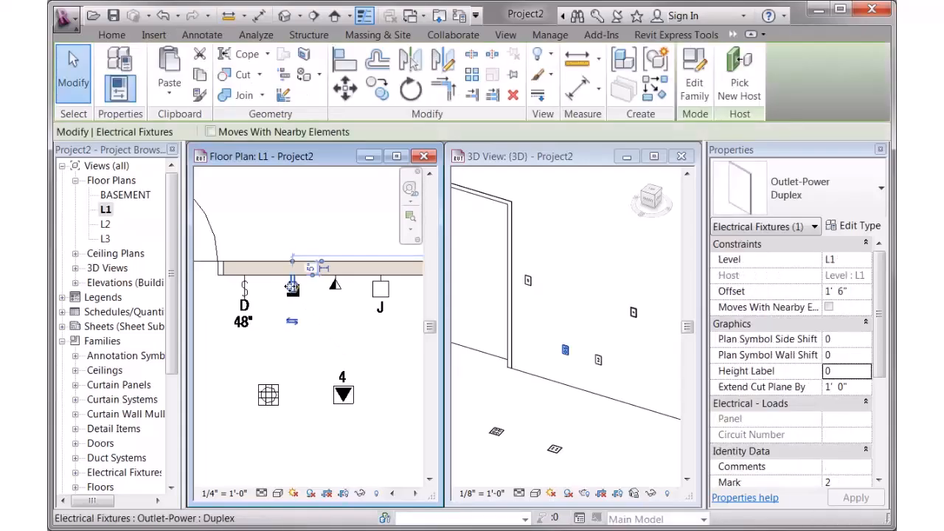
{"action": "left_click", "coordinate": [864, 209]}
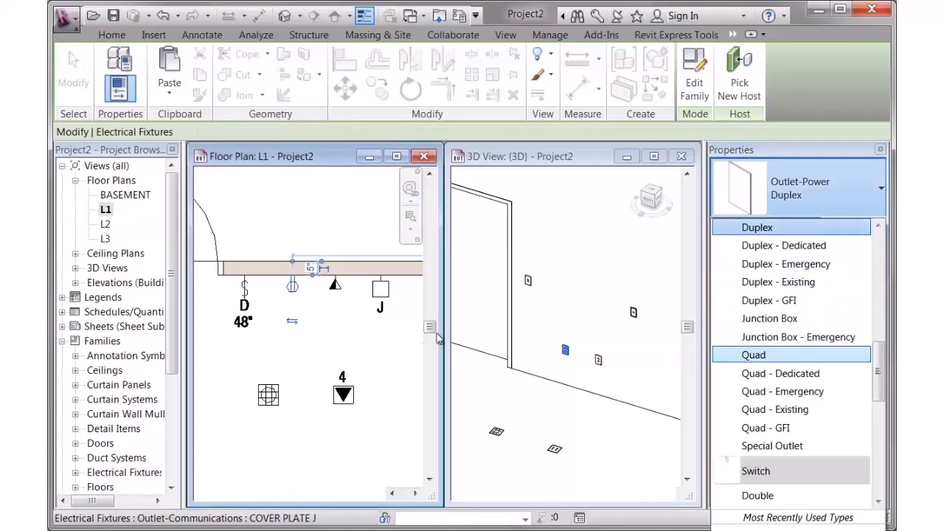
{"action": "scroll", "coordinate": [550, 367], "scroll_direction": "up", "scroll_amount": 3}
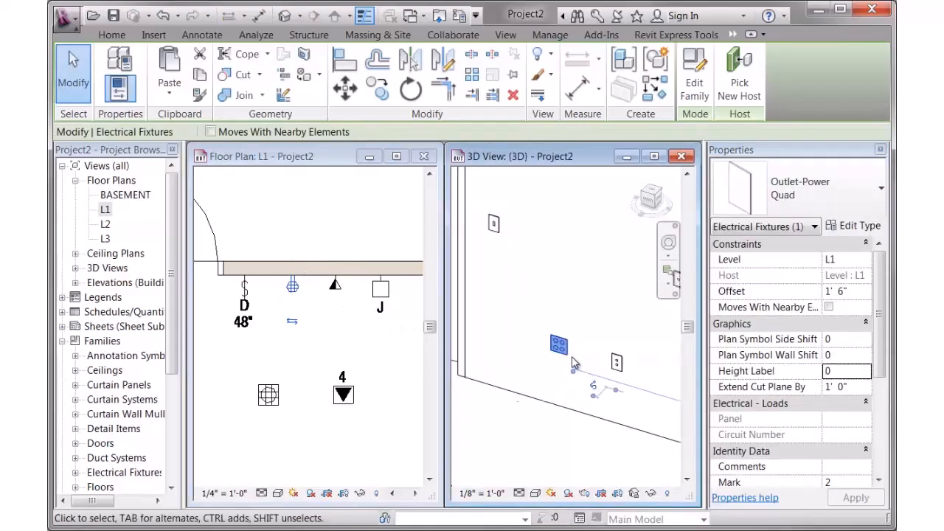
{"action": "scroll", "coordinate": [572, 348], "scroll_direction": "down", "scroll_amount": 2}
{"action": "left_click", "coordinate": [760, 206]}
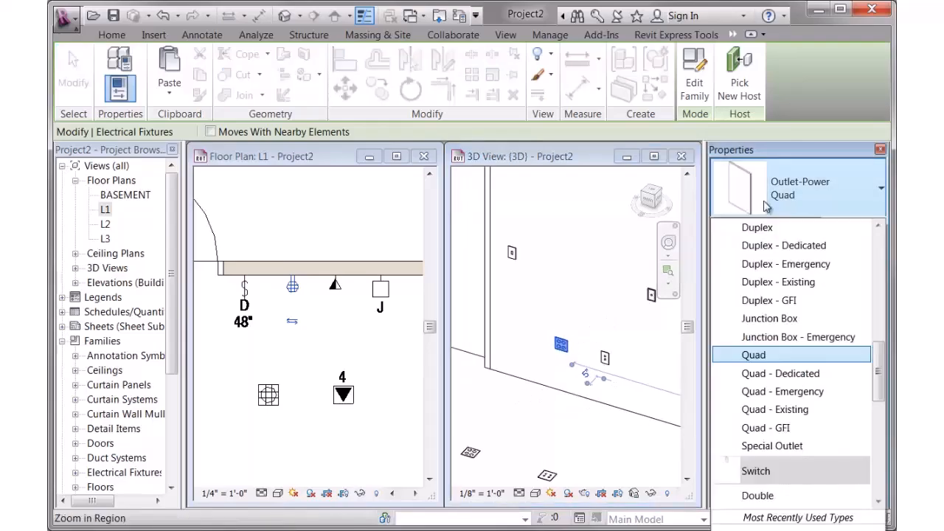
{"action": "left_click", "coordinate": [814, 264]}
{"action": "left_click", "coordinate": [811, 193]}
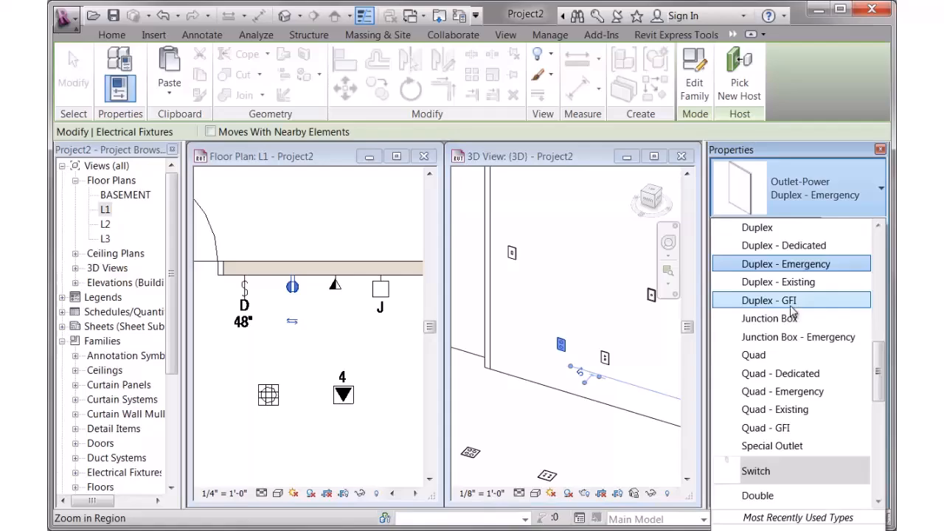
{"action": "left_click", "coordinate": [791, 307]}
Step: Change the wall power outlet to Junction Box and finally to Special Outlet, and select it in the plan
{"action": "left_click", "coordinate": [811, 193]}
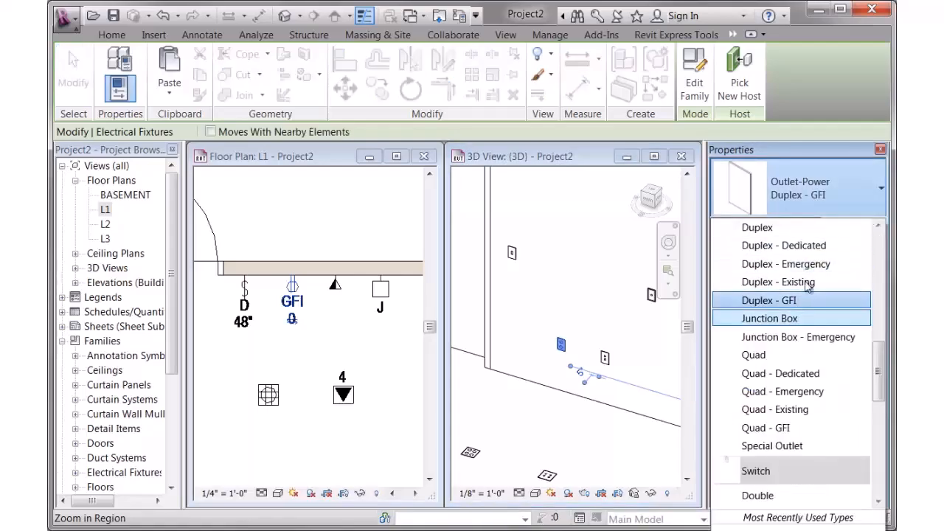
{"action": "left_click", "coordinate": [782, 318]}
{"action": "left_click", "coordinate": [811, 193]}
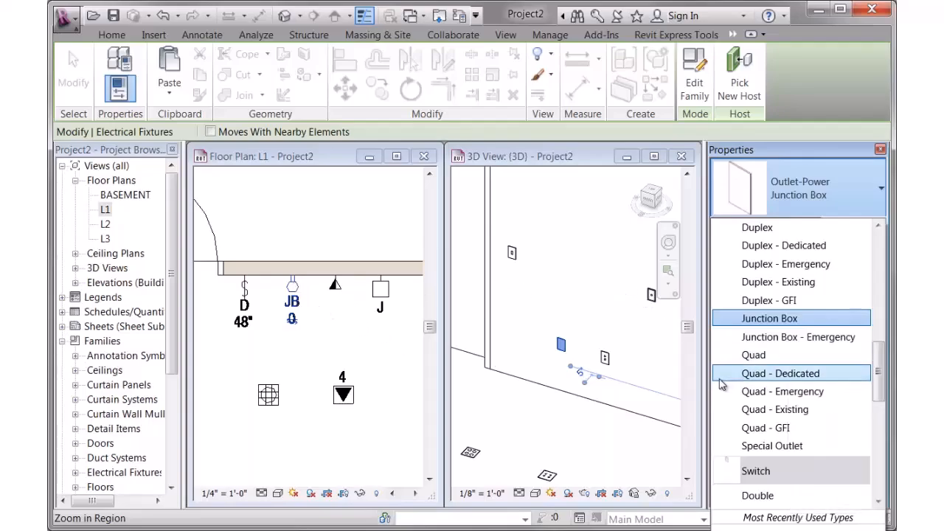
{"action": "left_click", "coordinate": [771, 446]}
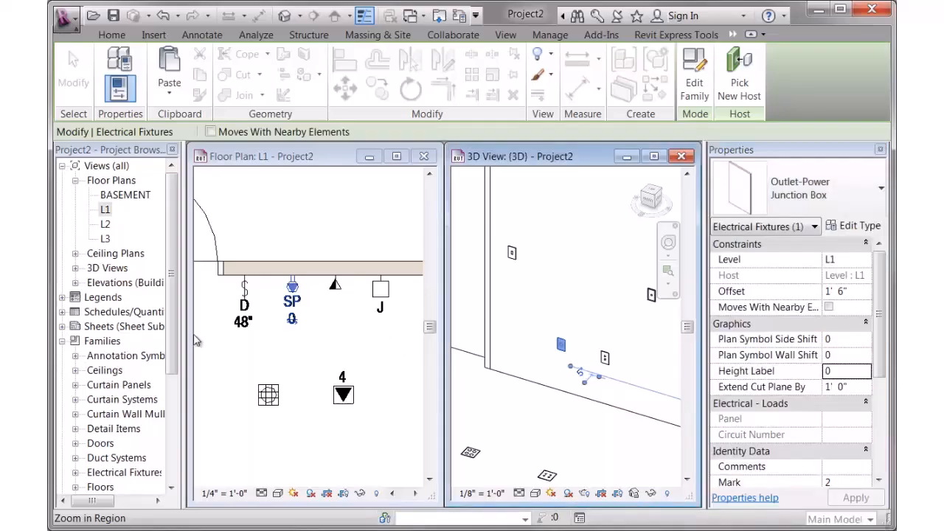
{"action": "left_click", "coordinate": [358, 347]}
{"action": "left_click", "coordinate": [353, 337]}
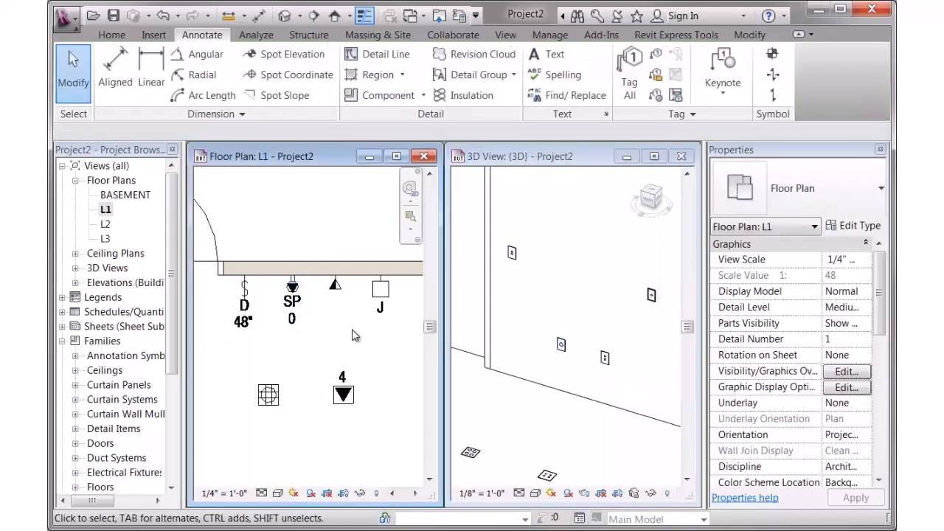
{"action": "left_click", "coordinate": [293, 303]}
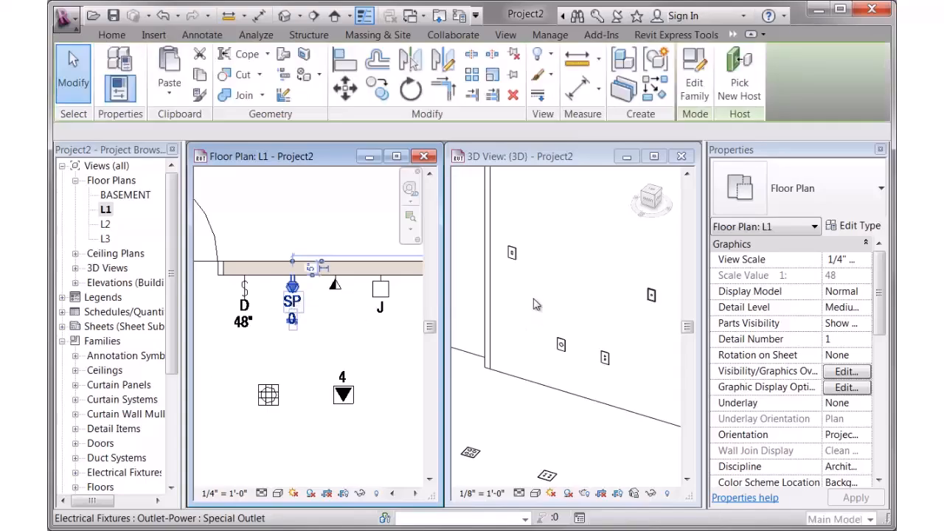
{"action": "left_click", "coordinate": [538, 412]}
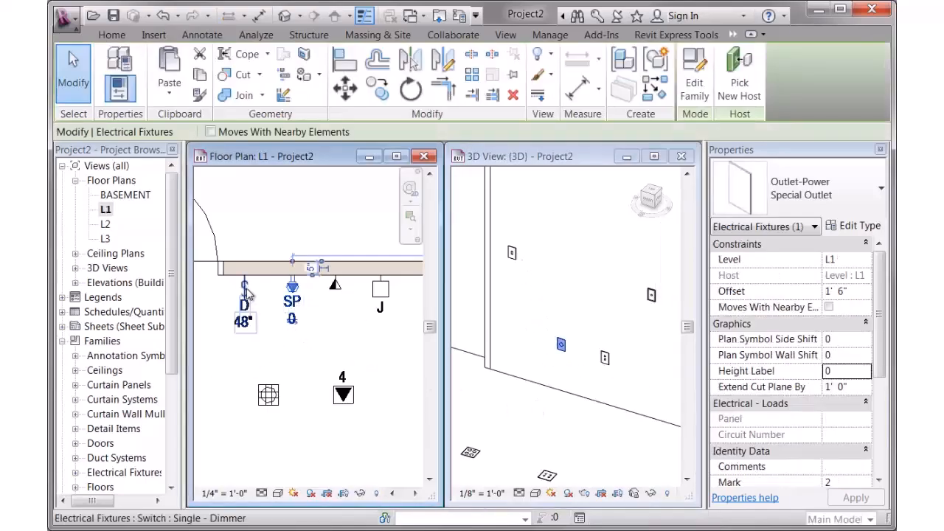
Step: Set the Offset of the dimmer switch beside the door to 4' 6"
{"action": "left_click", "coordinate": [245, 288]}
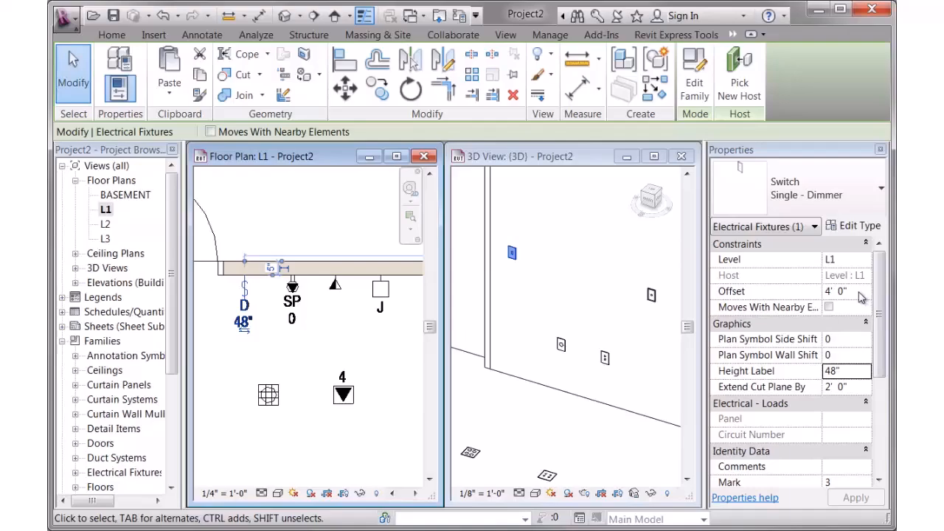
{"action": "left_click", "coordinate": [845, 292]}
{"action": "type", "text": "4"}
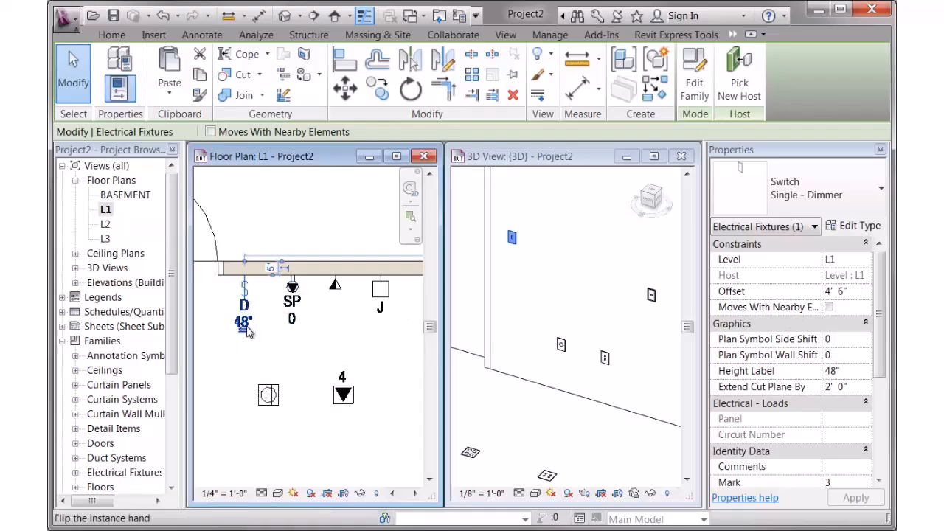
Step: Set the Height Label of the dimmer switch beside the door to 54"
{"action": "left_click", "coordinate": [848, 378]}
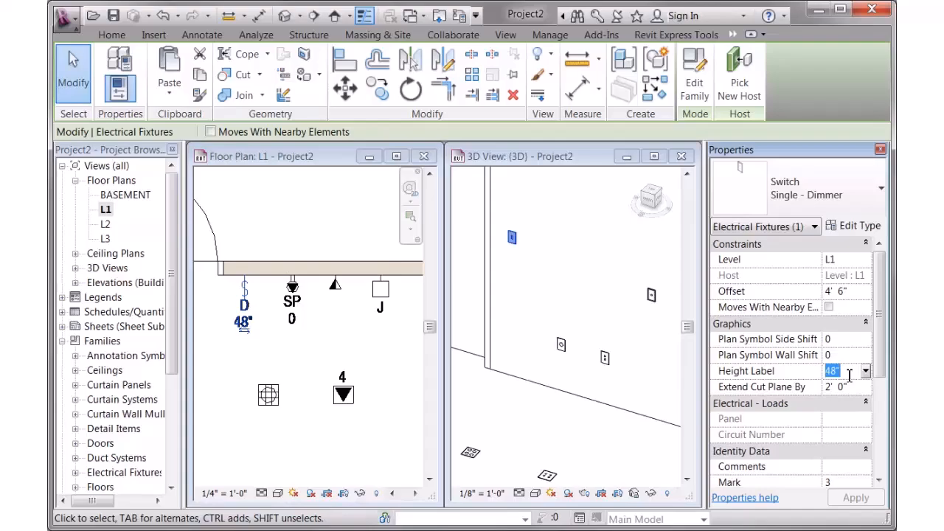
{"action": "type", "text": "5"}
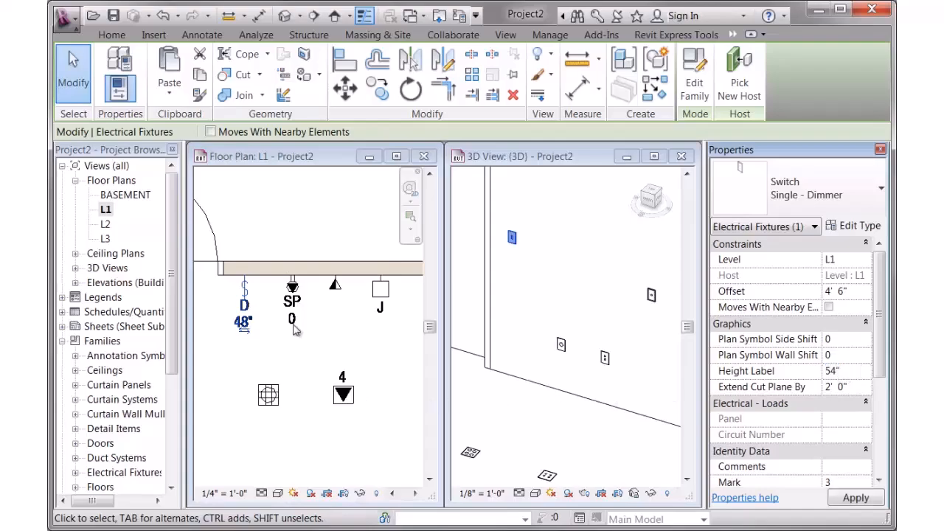
{"action": "left_click", "coordinate": [335, 341]}
Step: Change the Tel-Data outlet on the wall to the Data type and back to Tel-Data
{"action": "left_click", "coordinate": [338, 291]}
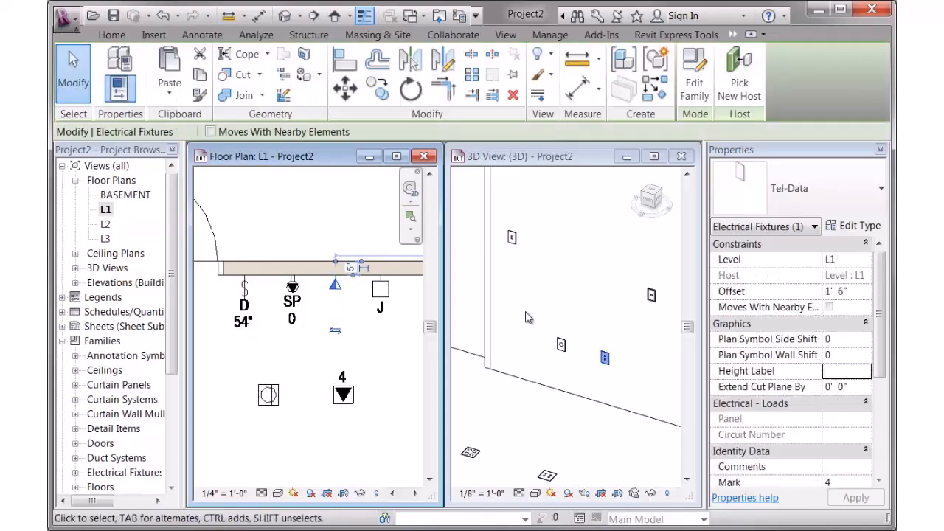
{"action": "left_click", "coordinate": [835, 189]}
{"action": "left_click_drag", "start_coordinate": [879, 391], "coordinate": [874, 453]}
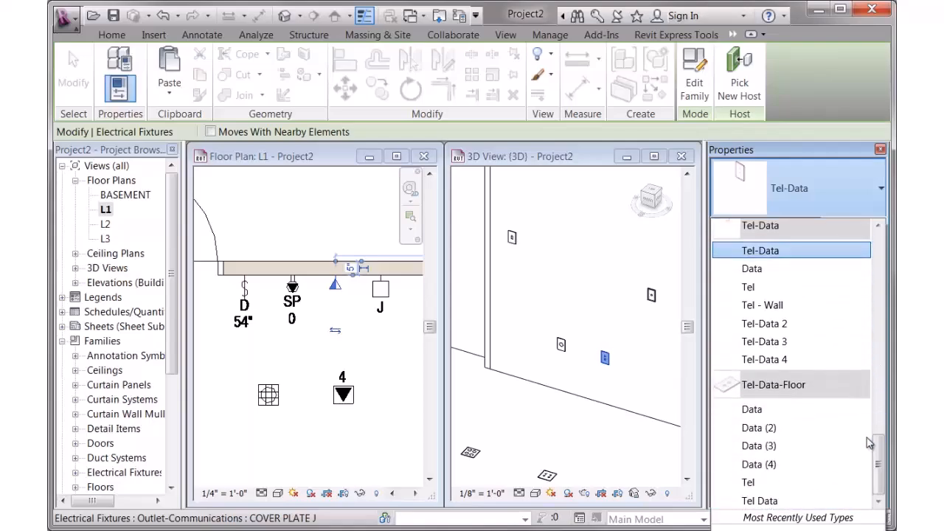
{"action": "left_click", "coordinate": [797, 270]}
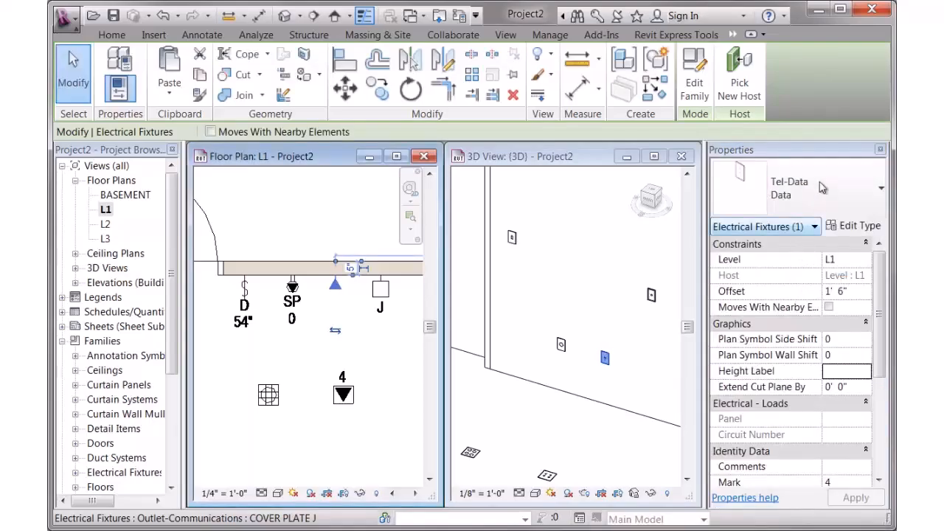
{"action": "left_click", "coordinate": [823, 185]}
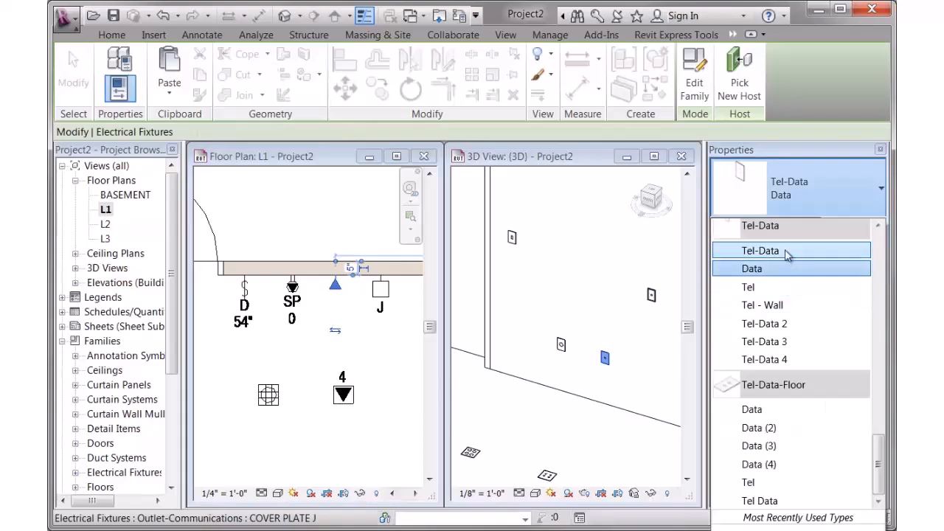
{"action": "left_click", "coordinate": [785, 250]}
Step: Change the wall's Tel-Data outlet to the Tel type and to Tel-Data 2, inspecting its symbol in the plan
{"action": "left_click", "coordinate": [764, 188]}
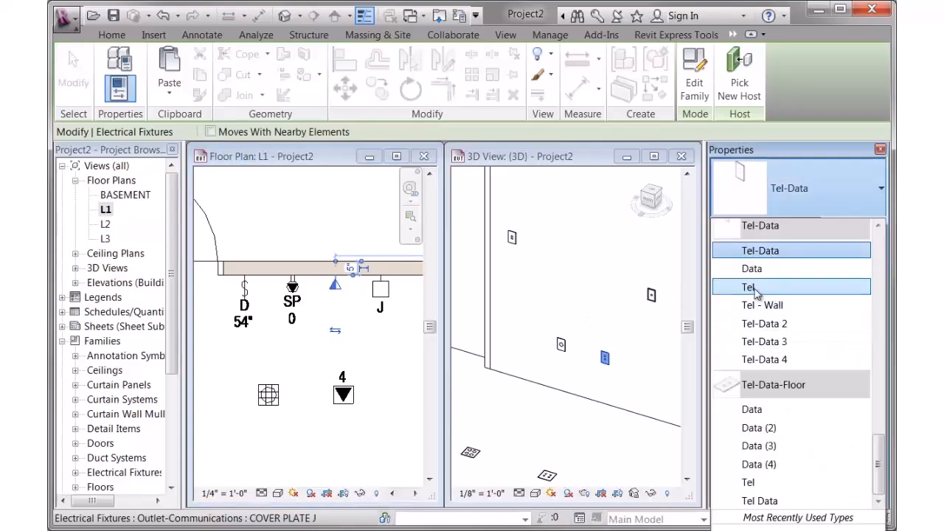
{"action": "left_click", "coordinate": [754, 288]}
{"action": "left_click", "coordinate": [812, 188]}
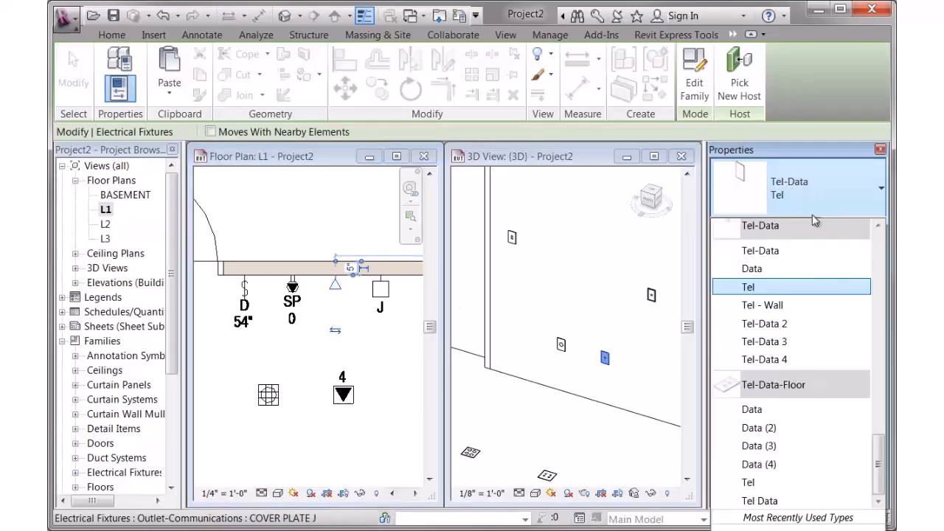
{"action": "left_click", "coordinate": [795, 326]}
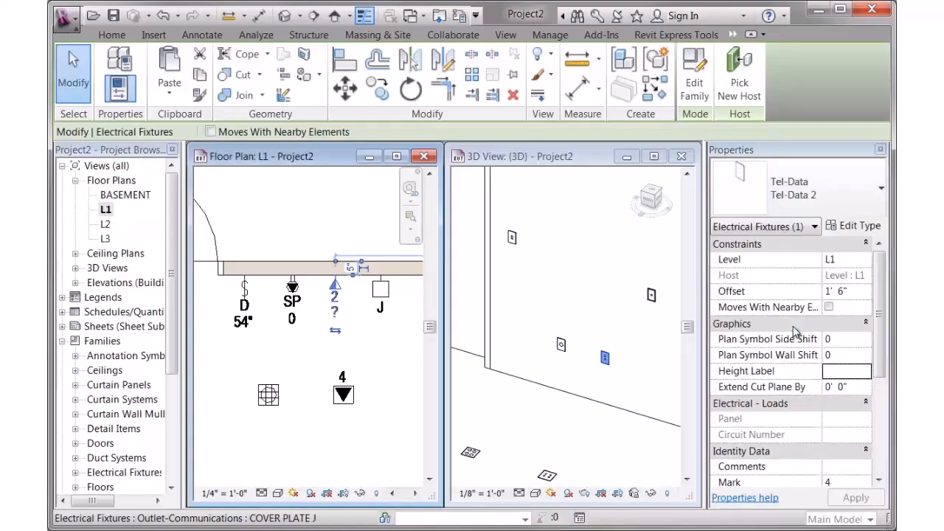
{"action": "left_click", "coordinate": [361, 317]}
{"action": "scroll", "coordinate": [361, 317], "scroll_direction": "up", "scroll_amount": 3}
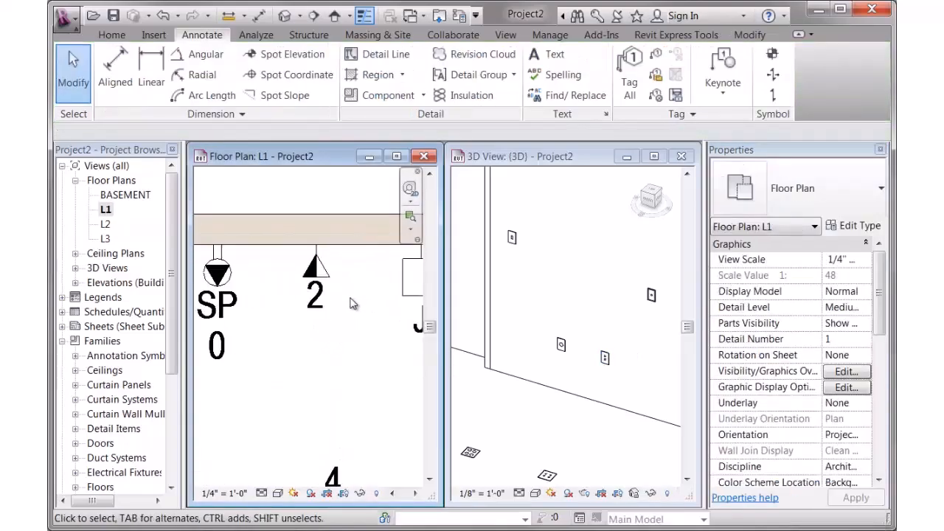
Step: Select the telephone/data outlet in the 3D view and change it to the Tel-Data 4 type
{"action": "left_click", "coordinate": [619, 378]}
{"action": "scroll", "coordinate": [615, 372], "scroll_direction": "down", "scroll_amount": 2}
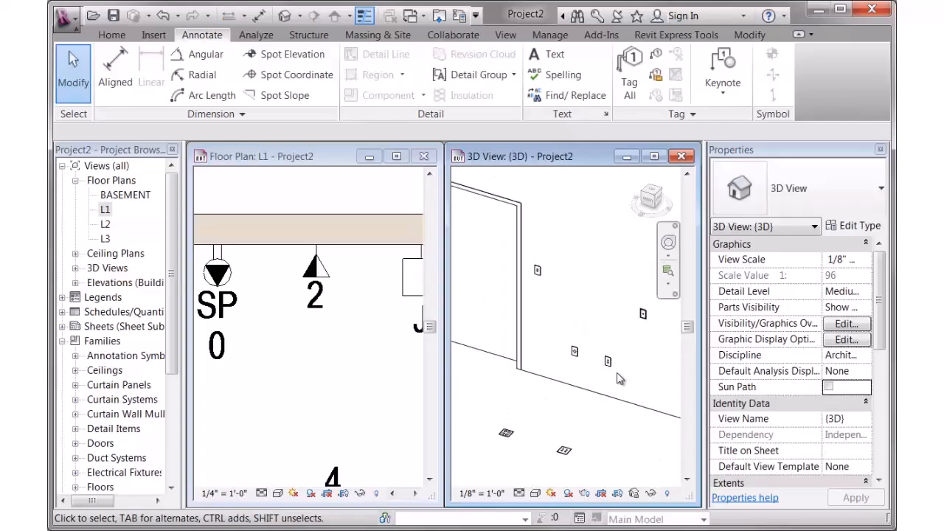
{"action": "left_click", "coordinate": [609, 365]}
{"action": "left_click", "coordinate": [811, 190]}
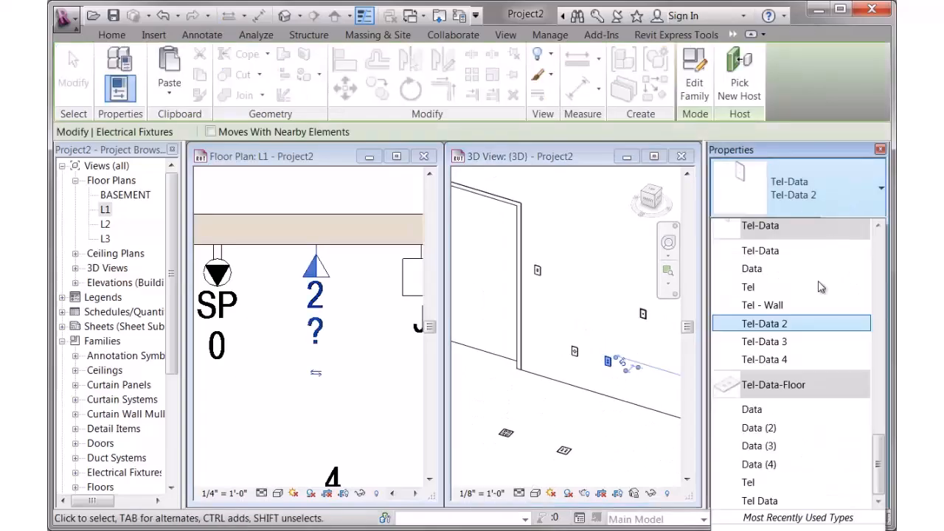
{"action": "left_click", "coordinate": [789, 360]}
{"action": "key", "text": "Escape"}
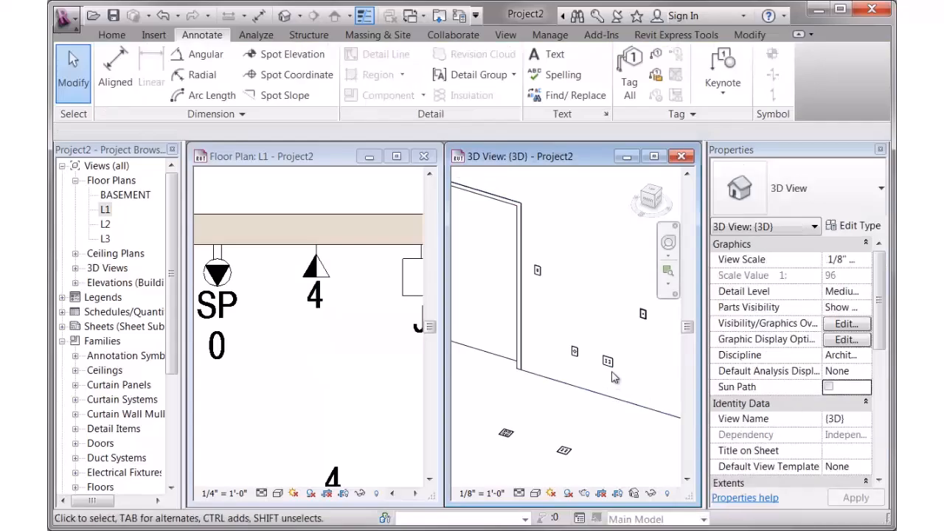
Step: Select the communications outlet labelled J in the plan and change it to the _CIRCLE type
{"action": "left_click", "coordinate": [352, 318]}
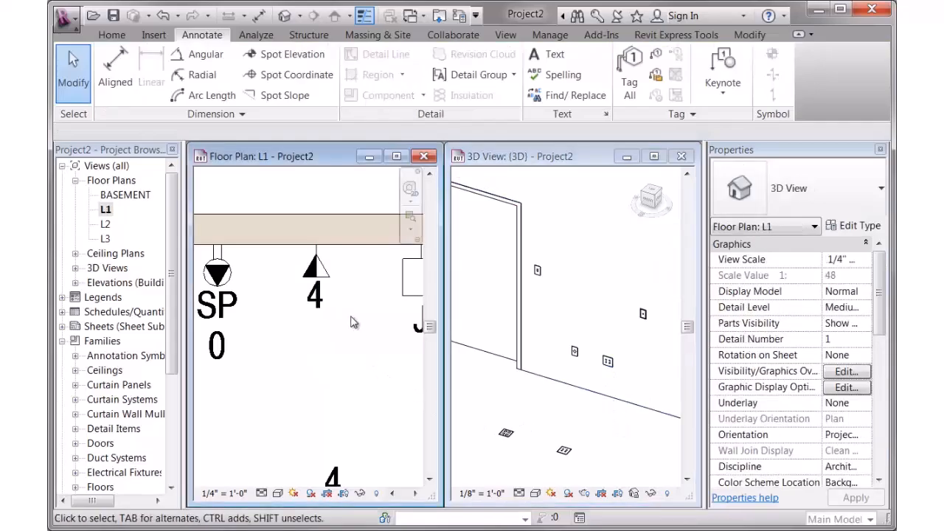
{"action": "scroll", "coordinate": [353, 319], "scroll_direction": "down", "scroll_amount": 2}
{"action": "middle_click_drag", "start_coordinate": [363, 329], "coordinate": [322, 330]}
{"action": "left_click", "coordinate": [353, 297]}
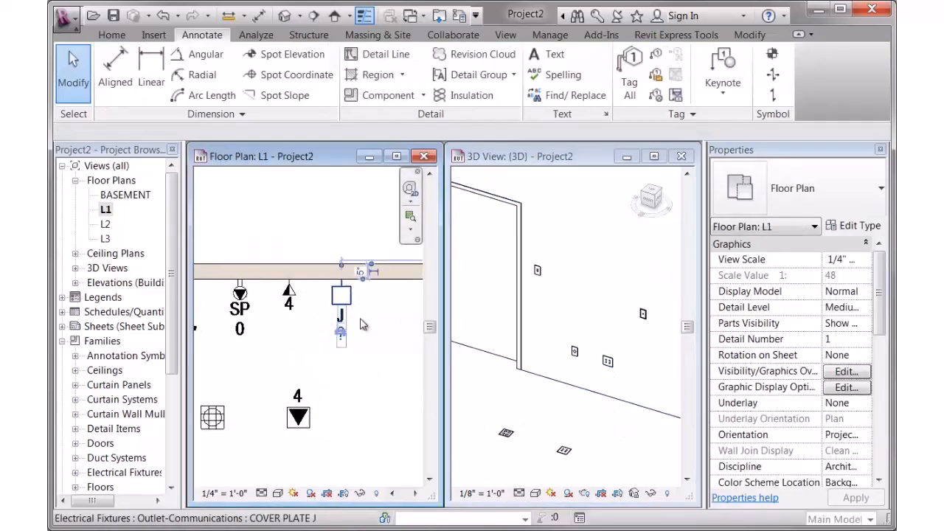
{"action": "left_click", "coordinate": [631, 414]}
{"action": "middle_click_drag", "start_coordinate": [588, 402], "coordinate": [531, 390]}
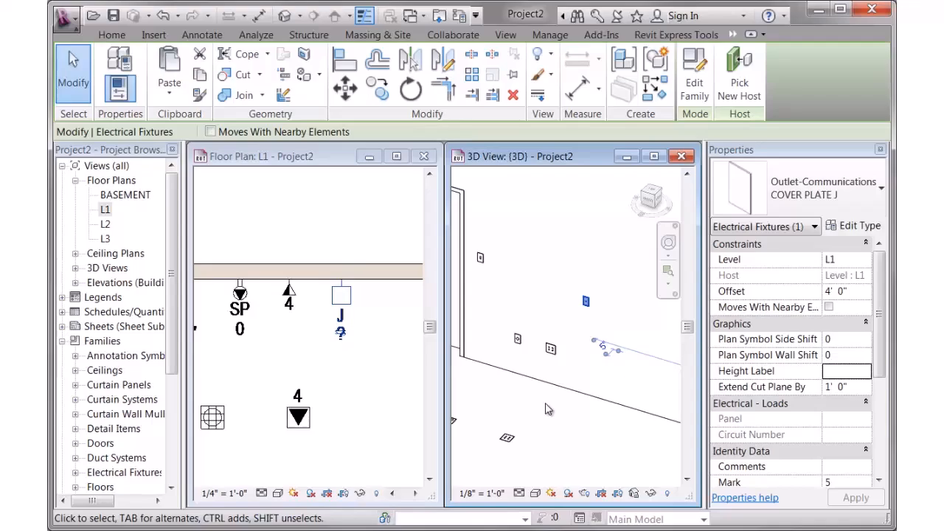
{"action": "left_click", "coordinate": [826, 192]}
{"action": "left_click_drag", "start_coordinate": [878, 372], "coordinate": [879, 294]}
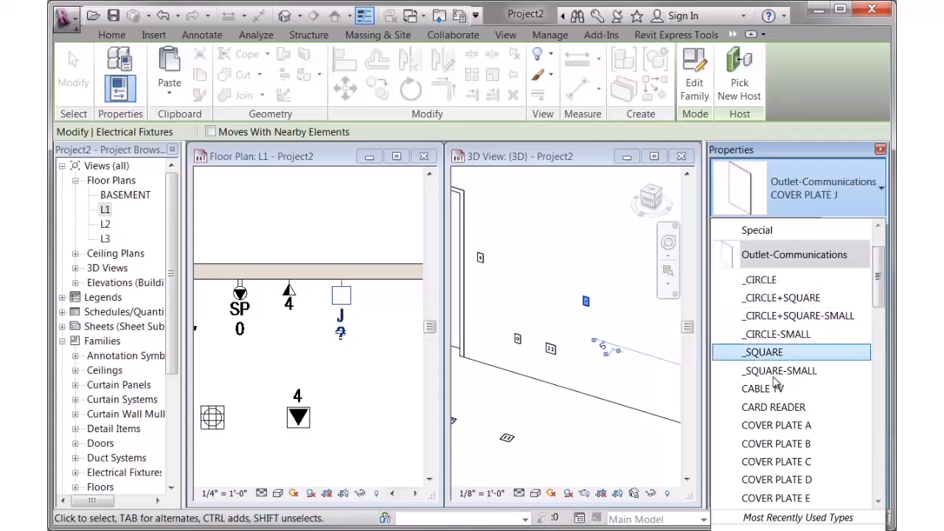
{"action": "left_click", "coordinate": [786, 281]}
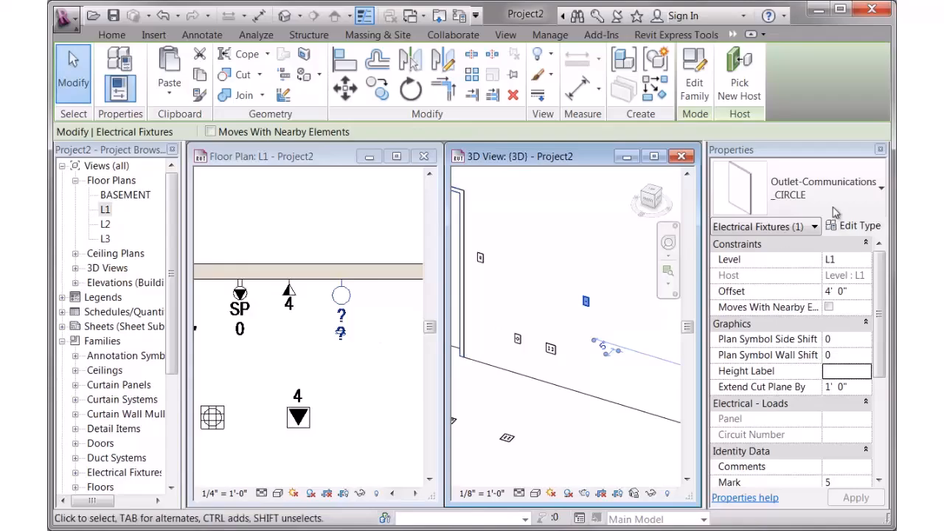
Step: Change the communications outlet to the _CIRCLE+SQUARE, _SQUARE and _SQUARE-SMALL types in turn
{"action": "left_click", "coordinate": [782, 208]}
{"action": "left_click", "coordinate": [807, 298]}
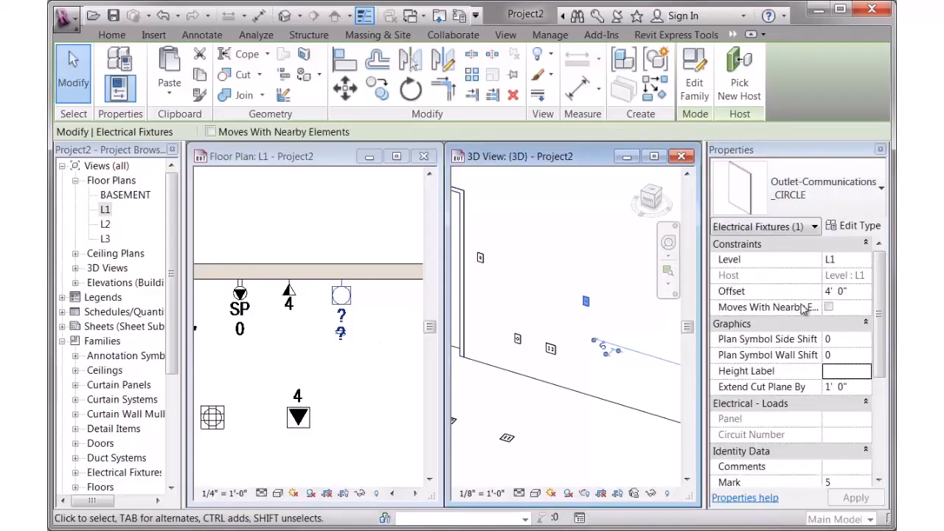
{"action": "left_click", "coordinate": [823, 210]}
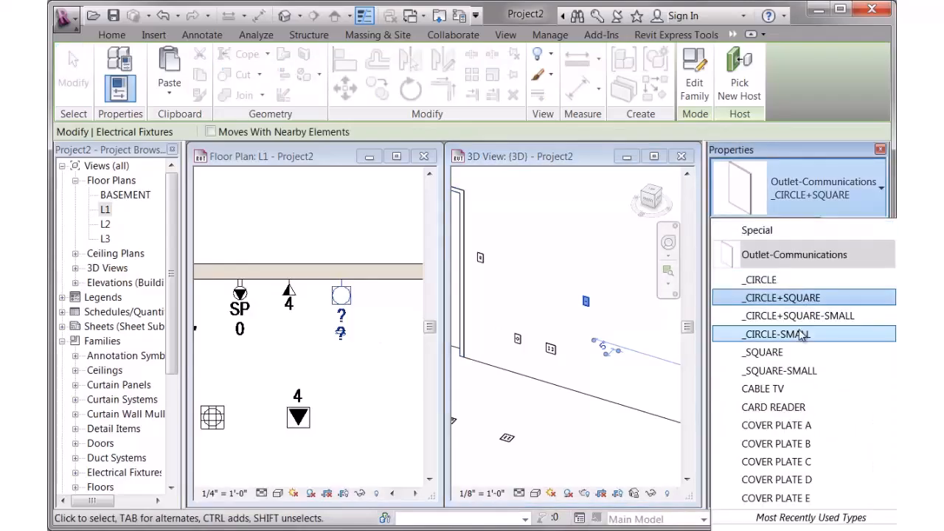
{"action": "left_click", "coordinate": [552, 360]}
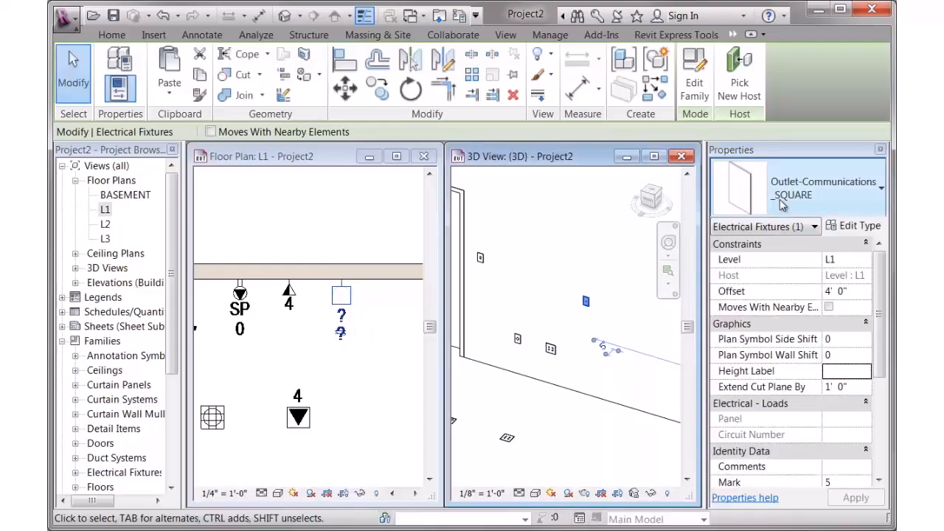
{"action": "left_click", "coordinate": [819, 194]}
{"action": "left_click", "coordinate": [790, 371]}
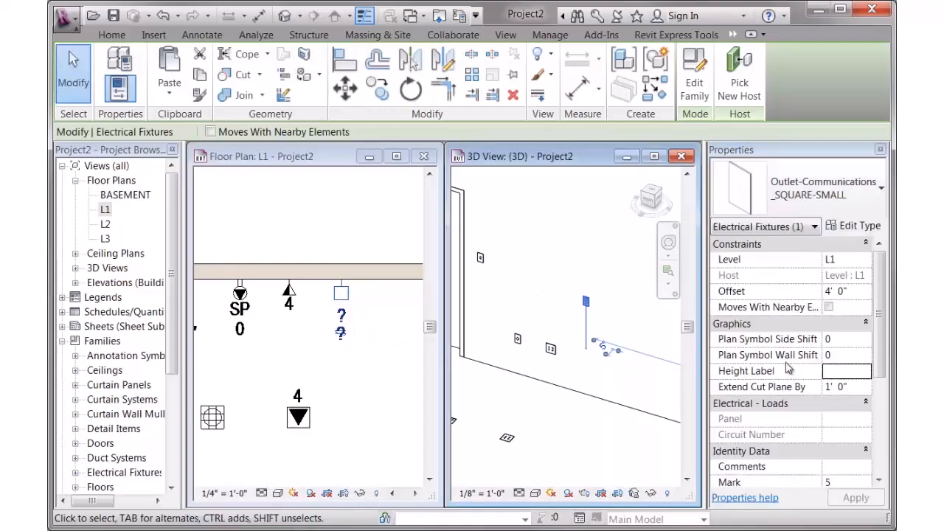
Step: Switch the communications outlet to the CABLE TV type through its type properties
{"action": "left_click", "coordinate": [824, 199]}
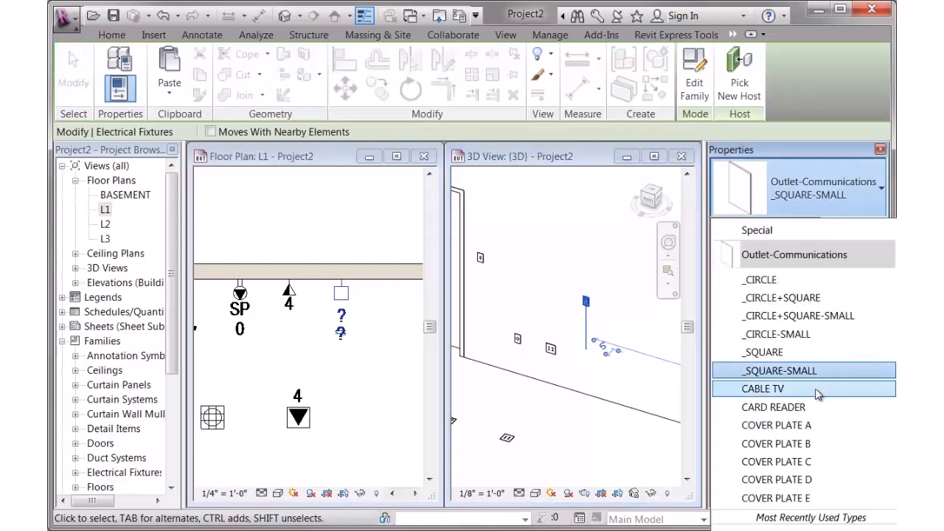
{"action": "left_click", "coordinate": [814, 203]}
{"action": "left_click", "coordinate": [856, 223]}
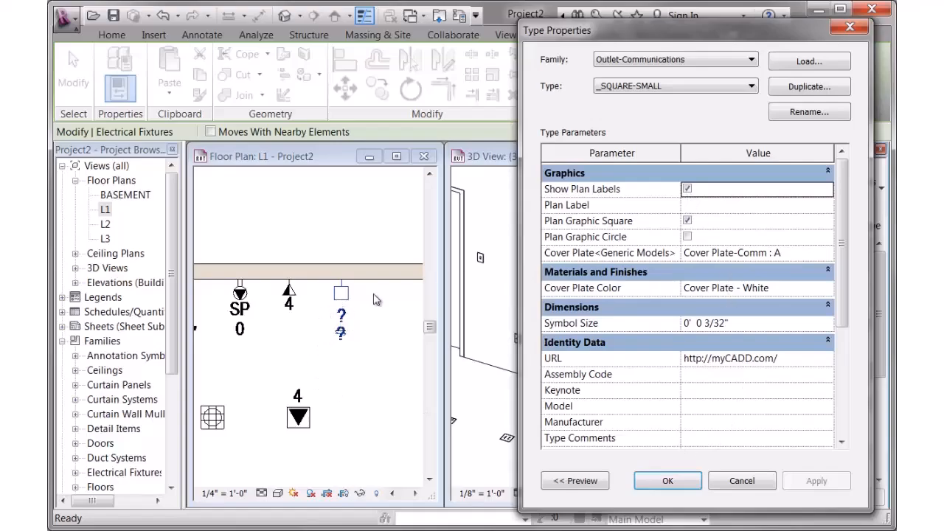
{"action": "left_click", "coordinate": [677, 87]}
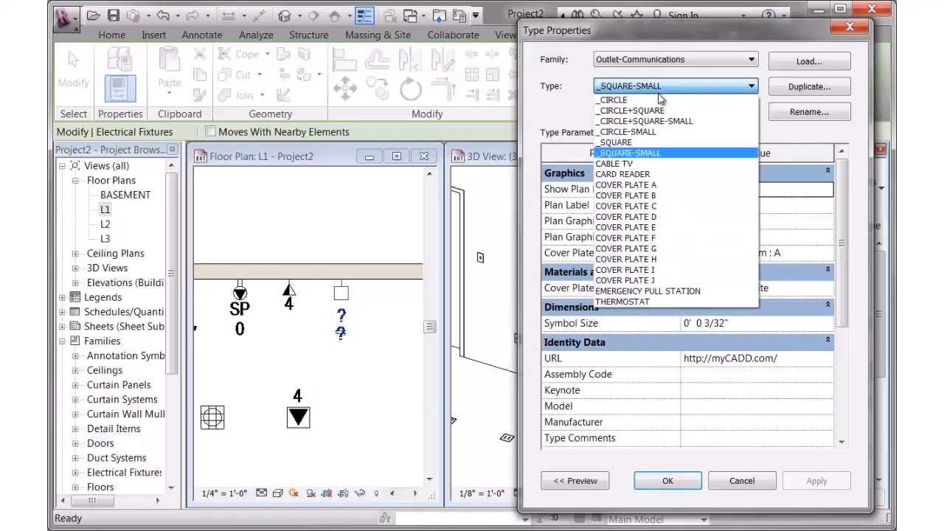
{"action": "left_click", "coordinate": [639, 163]}
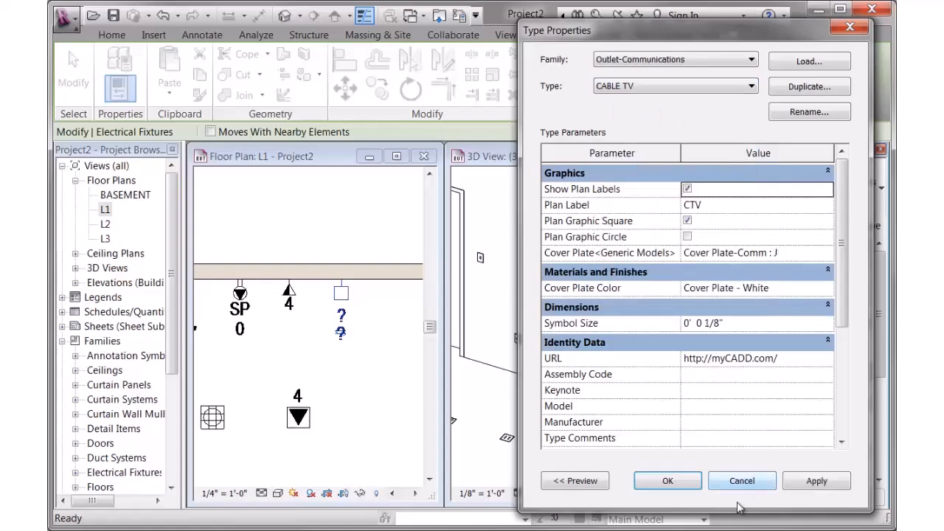
{"action": "left_click", "coordinate": [667, 483]}
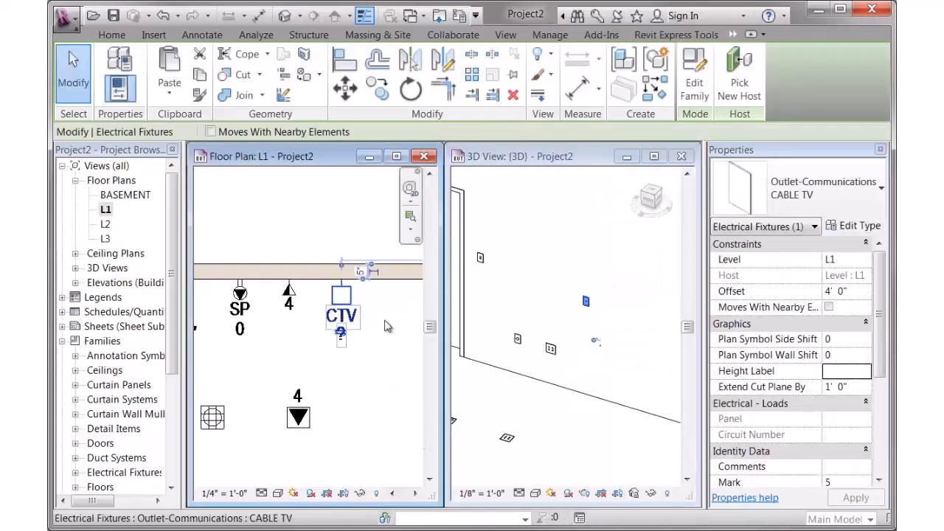
Step: Review the available Cover Plate options in the communications outlet's type properties and switch the outlet to COVER PLATE A
{"action": "left_click", "coordinate": [857, 226]}
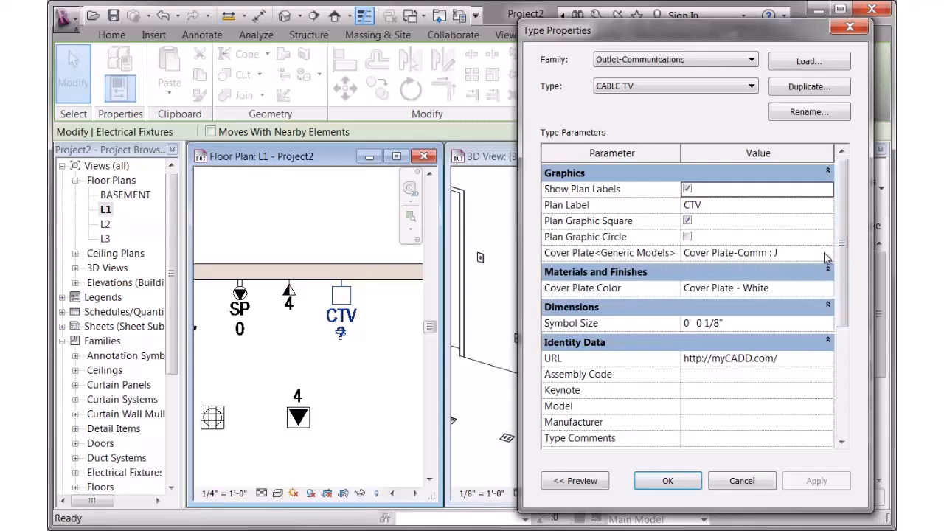
{"action": "left_click", "coordinate": [782, 255]}
{"action": "left_click", "coordinate": [829, 255]}
{"action": "left_click_drag", "start_coordinate": [838, 309], "coordinate": [836, 281]}
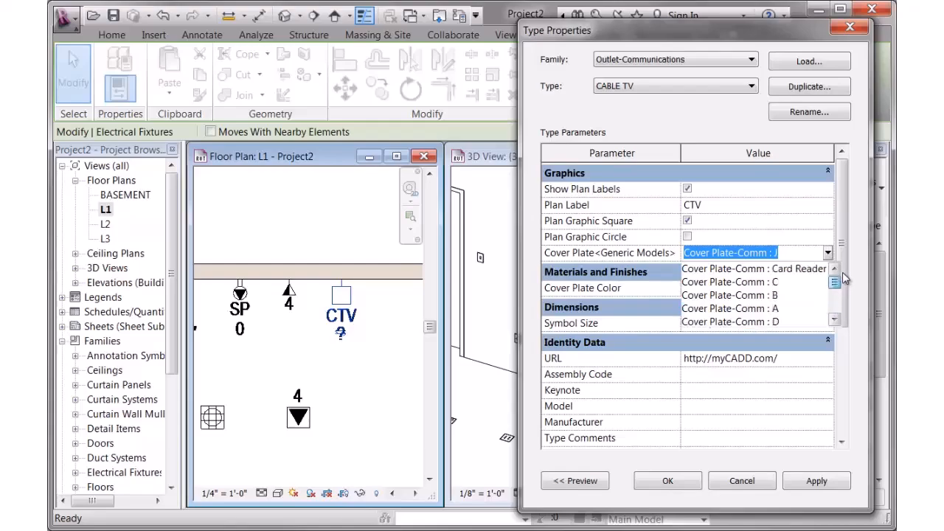
{"action": "left_click", "coordinate": [701, 88]}
{"action": "left_click", "coordinate": [701, 88]}
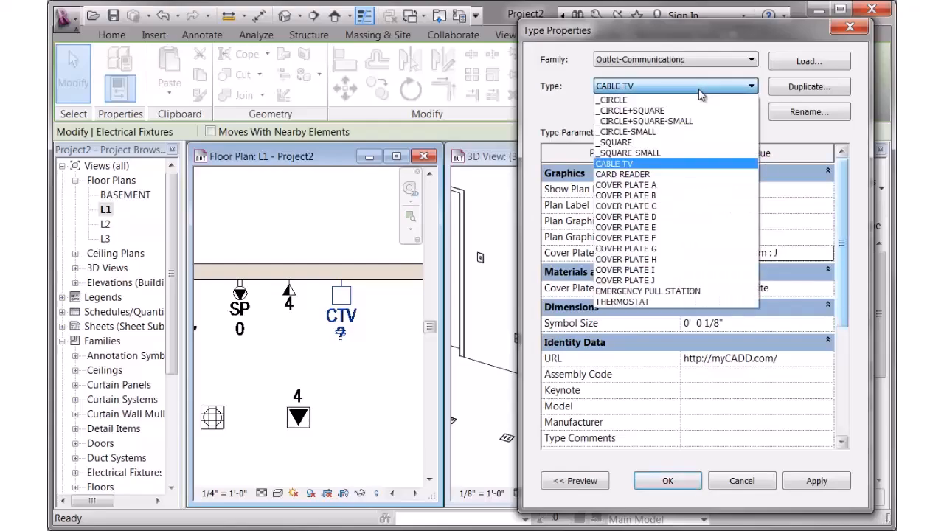
{"action": "left_click", "coordinate": [650, 185]}
{"action": "left_click", "coordinate": [668, 480]}
{"action": "left_click", "coordinate": [374, 317]}
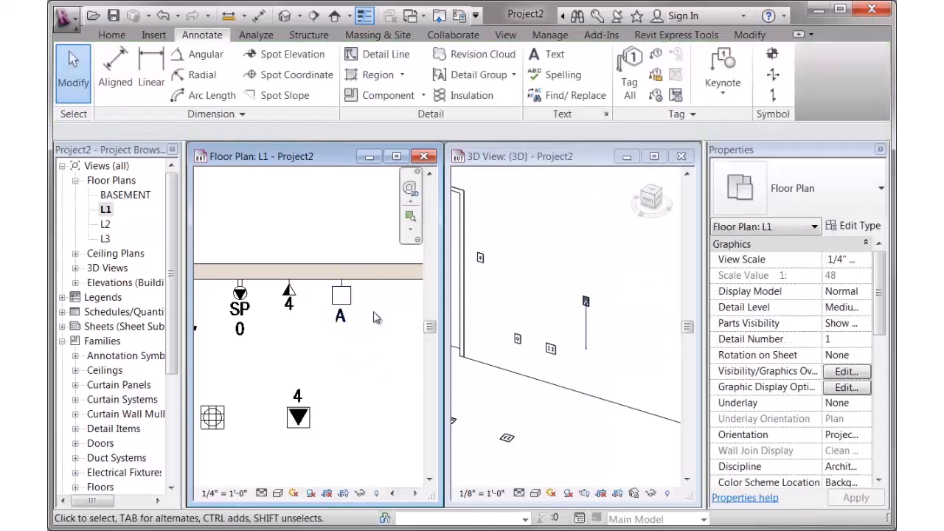
Step: Examine the communications outlet's cover plate up close in 3D and change the outlet to the COVER PLATE B type
{"action": "left_click", "coordinate": [615, 326]}
{"action": "scroll", "coordinate": [588, 295], "scroll_direction": "up", "scroll_amount": 5}
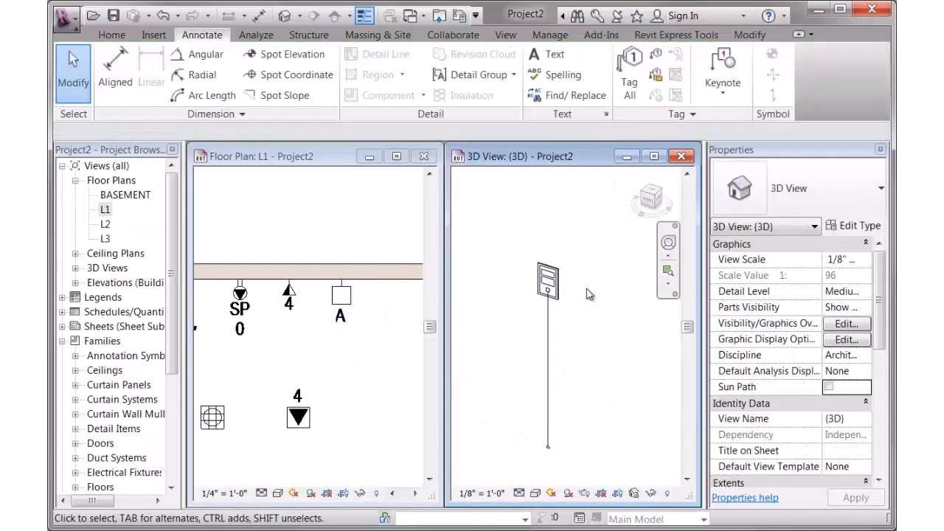
{"action": "scroll", "coordinate": [589, 295], "scroll_direction": "up", "scroll_amount": 1}
{"action": "left_click", "coordinate": [341, 317]}
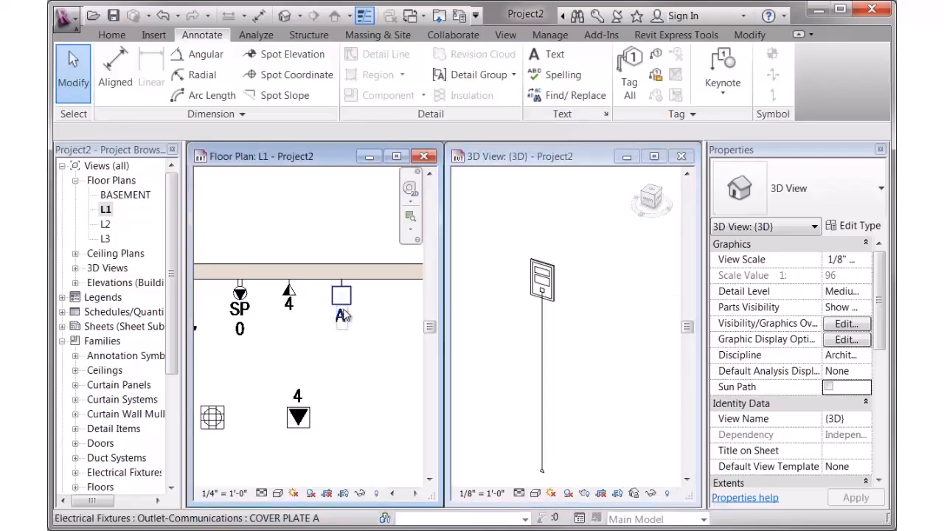
{"action": "left_click", "coordinate": [812, 188]}
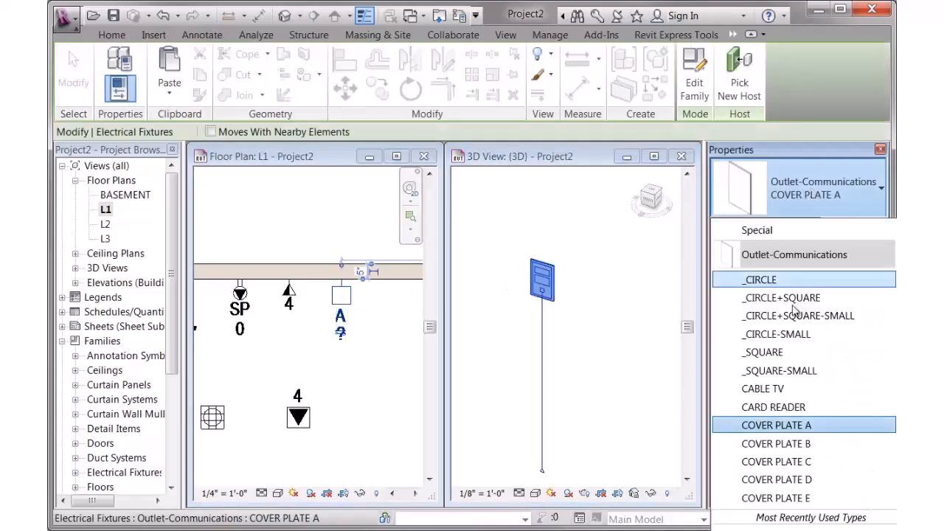
{"action": "left_click", "coordinate": [791, 444]}
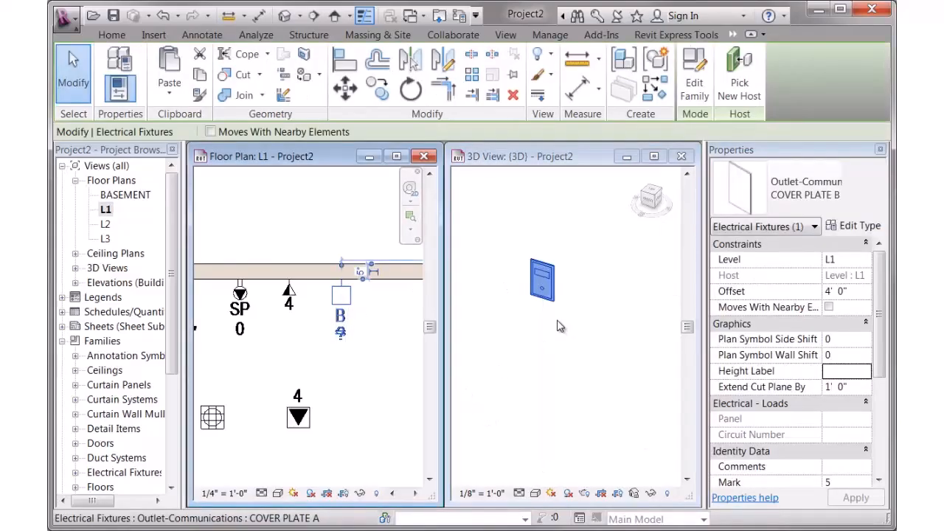
Step: Change the communications outlet to the COVER PLATE C, D and F types in turn
{"action": "left_click", "coordinate": [810, 193]}
{"action": "left_click", "coordinate": [791, 458]}
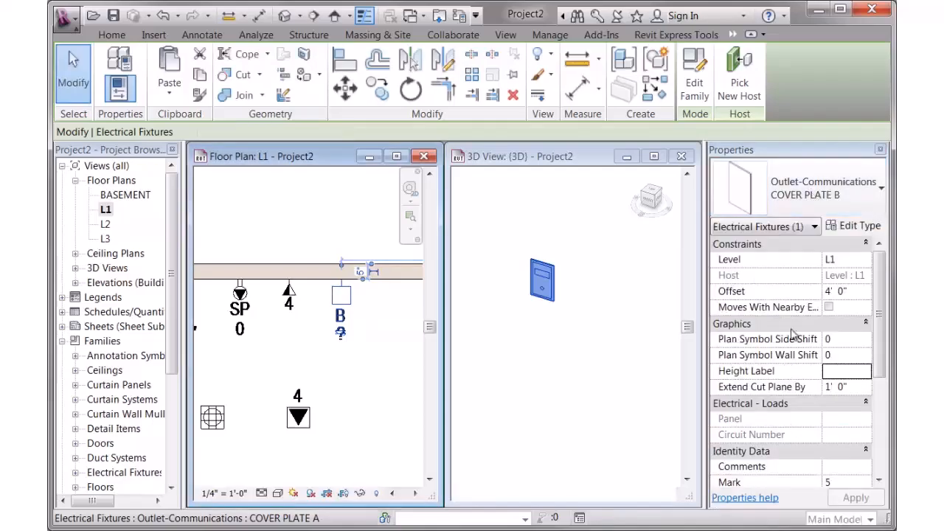
{"action": "left_click", "coordinate": [830, 187]}
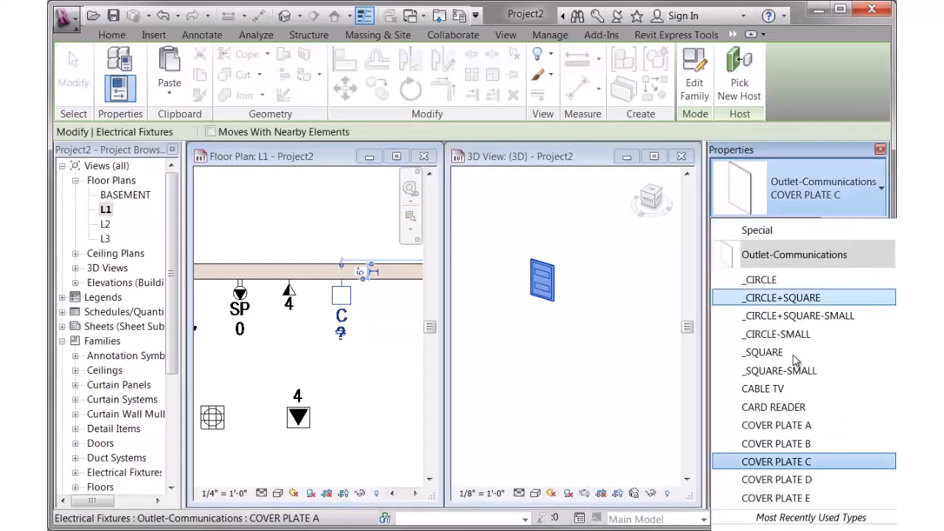
{"action": "left_click", "coordinate": [760, 476]}
{"action": "left_click", "coordinate": [811, 189]}
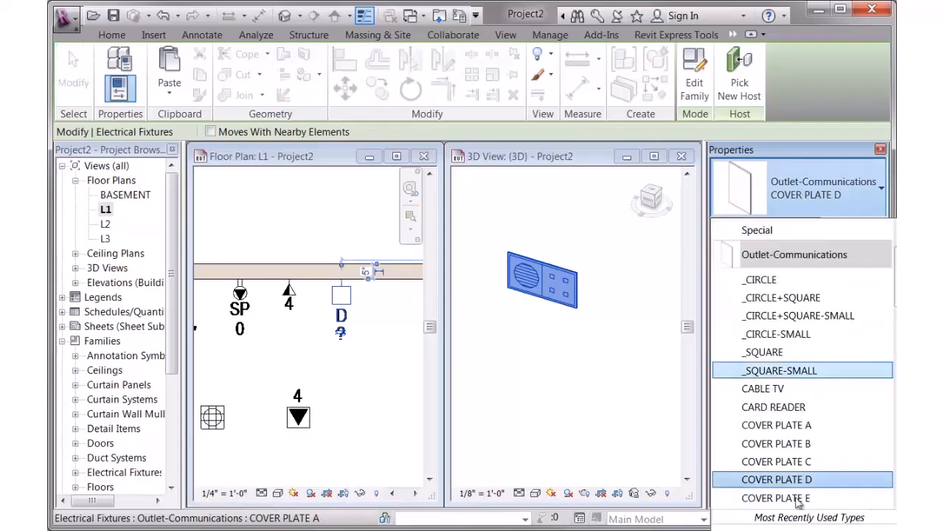
{"action": "scroll", "coordinate": [807, 504], "scroll_direction": "down", "scroll_amount": 1}
{"action": "left_click", "coordinate": [804, 500]}
{"action": "left_click", "coordinate": [400, 344]}
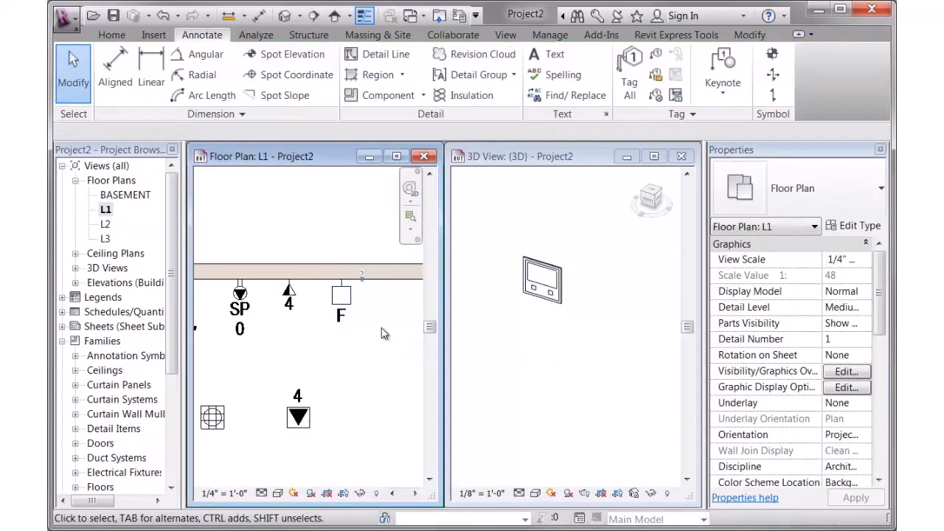
Step: Select the floor power outlet in the 3D view and change its type to Duplex
{"action": "scroll", "coordinate": [382, 334], "scroll_direction": "down", "scroll_amount": 2}
{"action": "scroll", "coordinate": [302, 395], "scroll_direction": "up", "scroll_amount": 2}
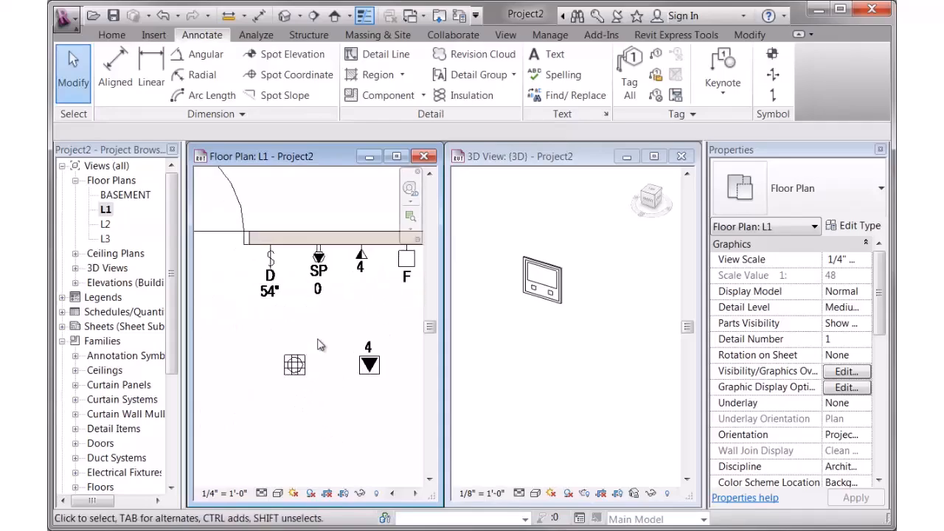
{"action": "left_click", "coordinate": [500, 362]}
{"action": "scroll", "coordinate": [501, 361], "scroll_direction": "up", "scroll_amount": 3}
{"action": "scroll", "coordinate": [509, 378], "scroll_direction": "down", "scroll_amount": 4}
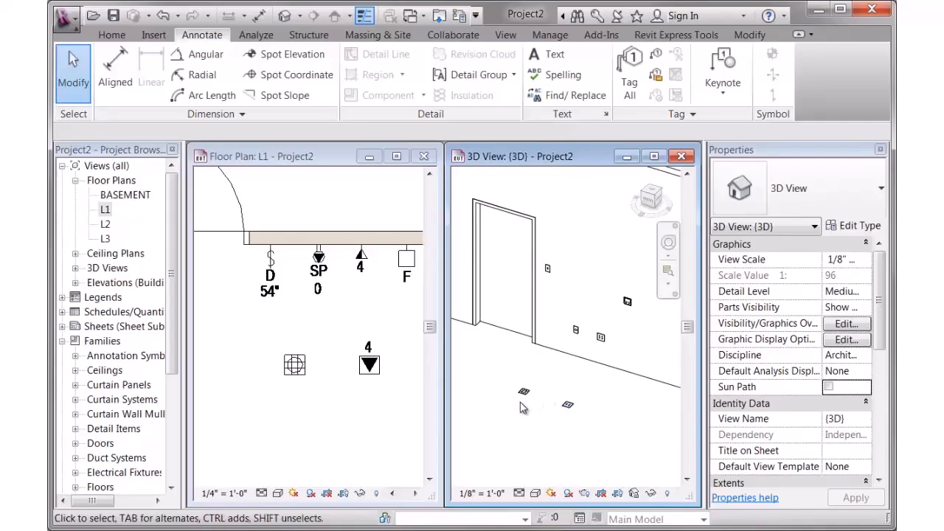
{"action": "scroll", "coordinate": [528, 402], "scroll_direction": "up", "scroll_amount": 4}
{"action": "scroll", "coordinate": [545, 383], "scroll_direction": "down", "scroll_amount": 3}
{"action": "middle_click_drag", "start_coordinate": [582, 410], "coordinate": [562, 398]}
{"action": "left_click", "coordinate": [520, 365]}
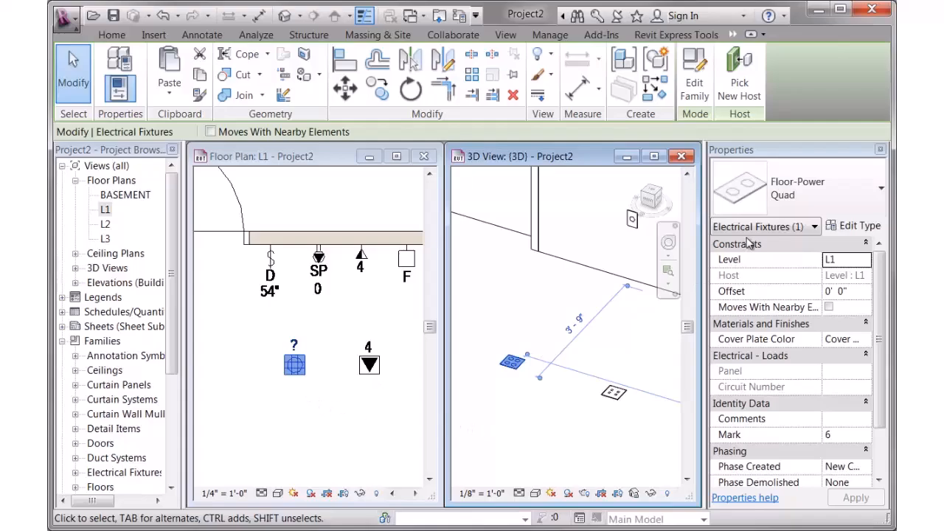
{"action": "left_click", "coordinate": [819, 196]}
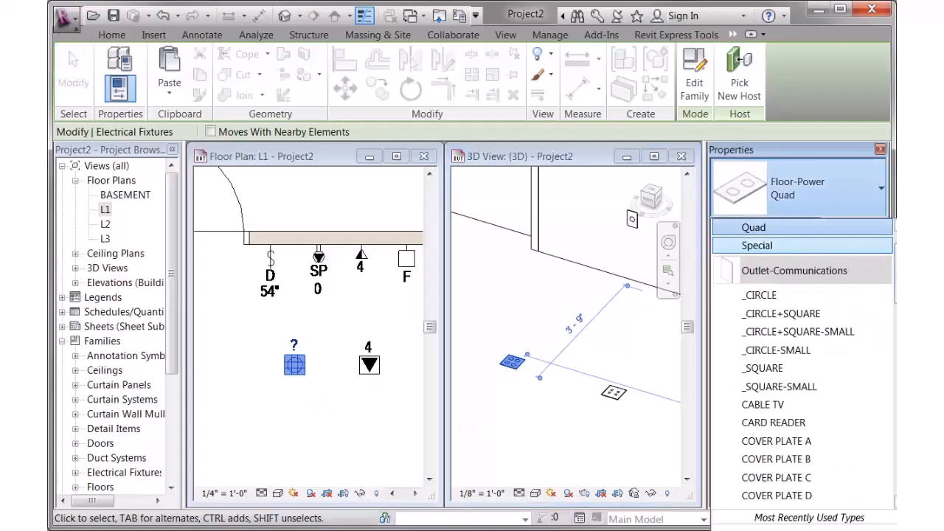
{"action": "scroll", "coordinate": [802, 332], "scroll_direction": "up", "scroll_amount": 1}
{"action": "left_click", "coordinate": [776, 261]}
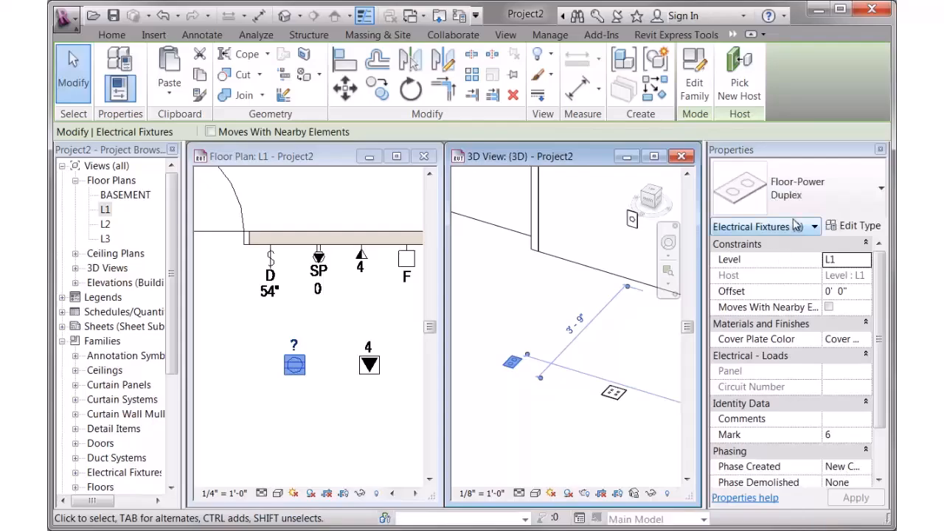
Step: Change the floor power outlet to the Special type
{"action": "left_click", "coordinate": [800, 193]}
{"action": "left_click", "coordinate": [767, 299]}
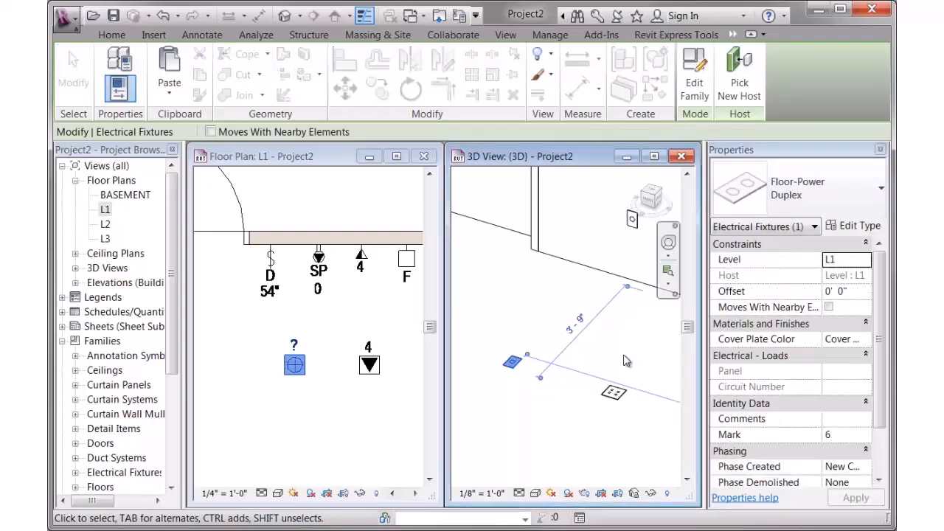
{"action": "left_click", "coordinate": [567, 426]}
Step: Change the Tel-Data-Floor outlet beside the floor power outlet to the Data (3) type
{"action": "left_click", "coordinate": [613, 392]}
{"action": "left_click", "coordinate": [834, 189]}
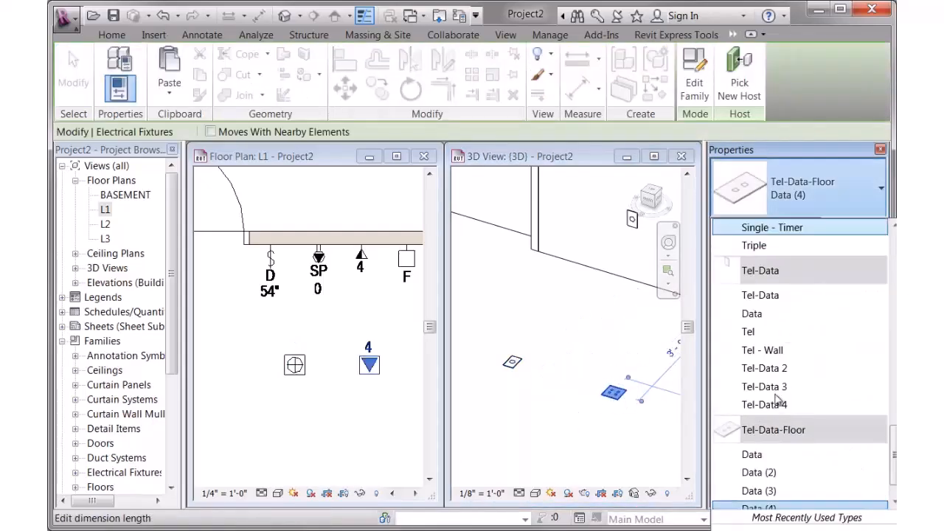
{"action": "scroll", "coordinate": [894, 453], "scroll_direction": "down", "scroll_amount": 1}
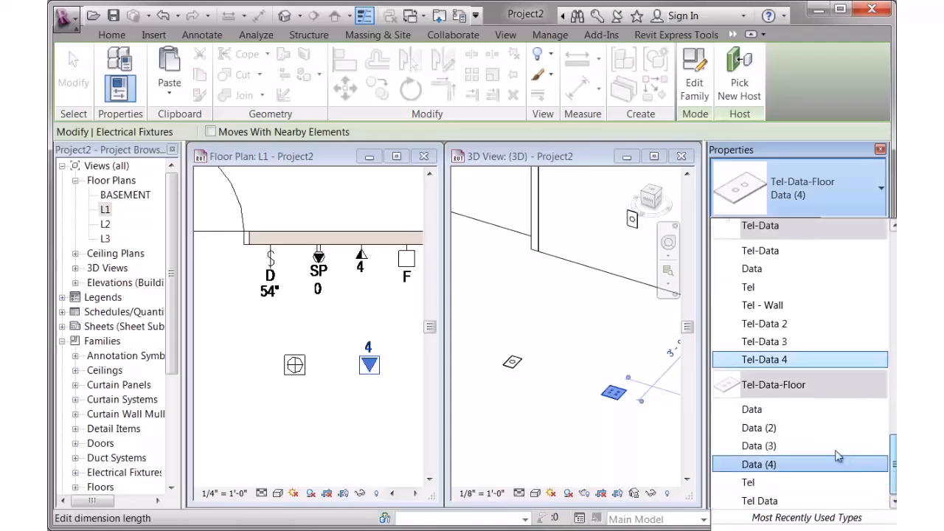
{"action": "left_click", "coordinate": [755, 445]}
{"action": "left_click", "coordinate": [625, 417]}
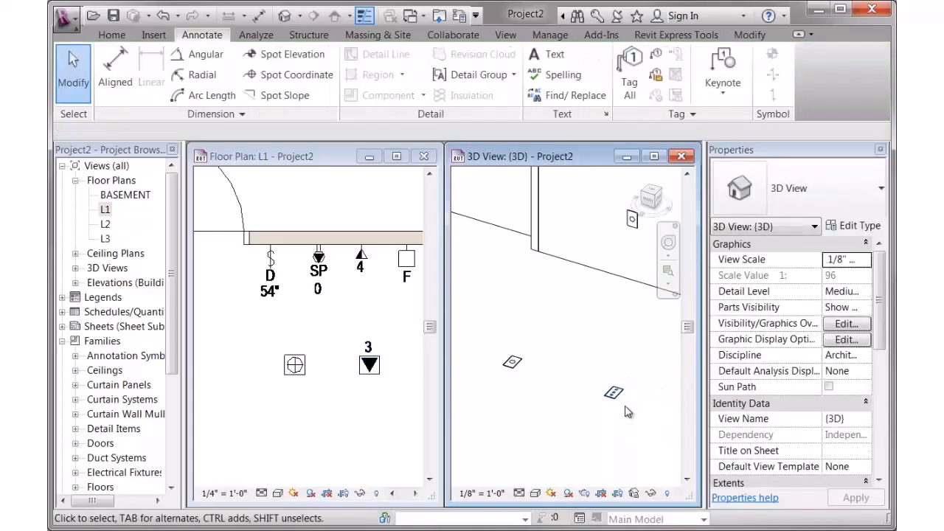
Step: Review the wall and floor fixtures together in the L1 floor plan and the 3D view
{"action": "left_click", "coordinate": [395, 338]}
{"action": "scroll", "coordinate": [372, 329], "scroll_direction": "down", "scroll_amount": 4}
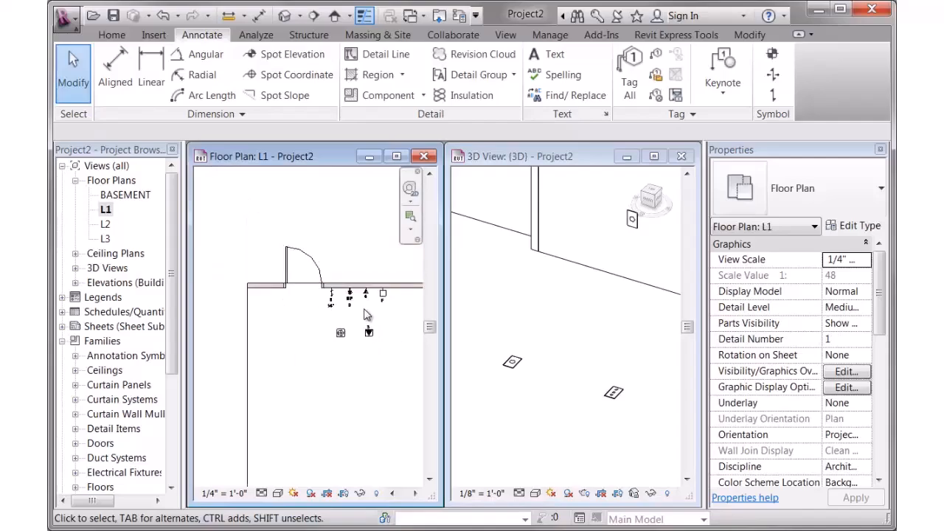
{"action": "left_click", "coordinate": [598, 298]}
{"action": "scroll", "coordinate": [601, 303], "scroll_direction": "down", "scroll_amount": 4}
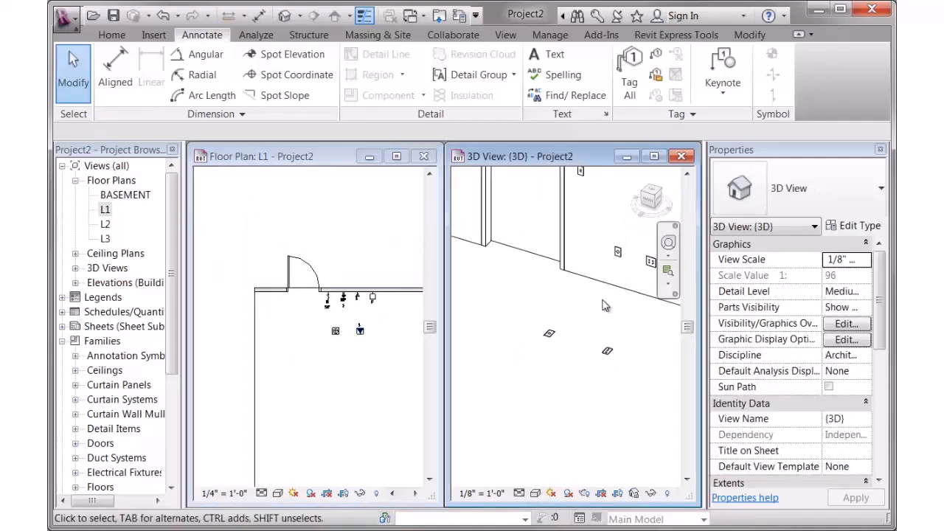
{"action": "scroll", "coordinate": [386, 281], "scroll_direction": "up", "scroll_amount": 3}
{"action": "scroll", "coordinate": [379, 281], "scroll_direction": "down", "scroll_amount": 3}
{"action": "scroll", "coordinate": [548, 297], "scroll_direction": "down", "scroll_amount": 2}
{"action": "middle_click_drag", "start_coordinate": [567, 309], "coordinate": [557, 325]}
{"action": "left_click", "coordinate": [393, 345]}
{"action": "middle_click_drag", "start_coordinate": [391, 350], "coordinate": [376, 382]}
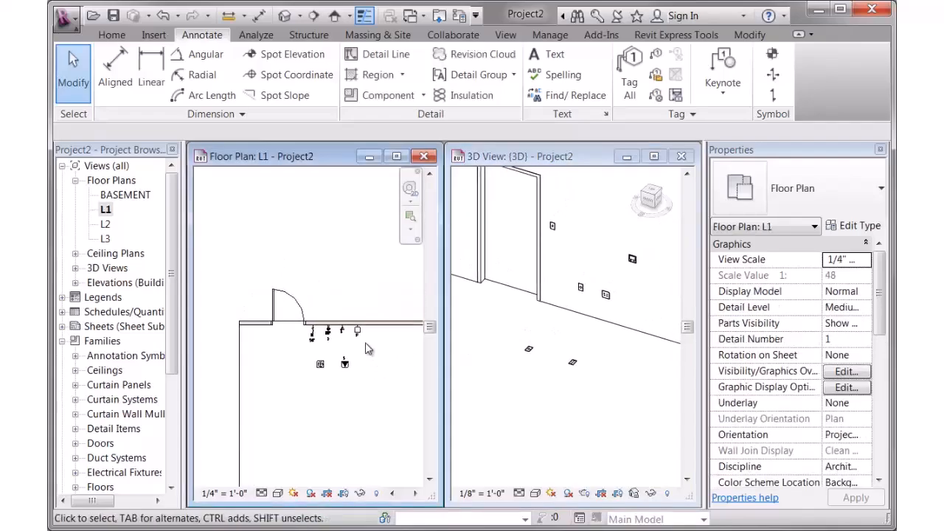
Step: Place a Switch component of type Single along the wall, to the right of the communications outlet in the L1 plan
{"action": "left_click", "coordinate": [111, 35]}
{"action": "left_click", "coordinate": [218, 83]}
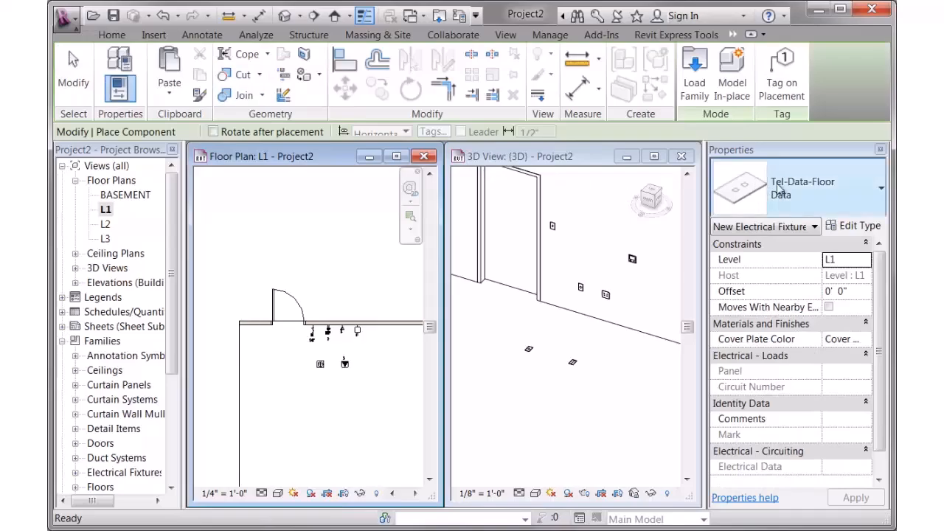
{"action": "left_click", "coordinate": [826, 188]}
{"action": "left_click_drag", "start_coordinate": [893, 449], "coordinate": [894, 393]}
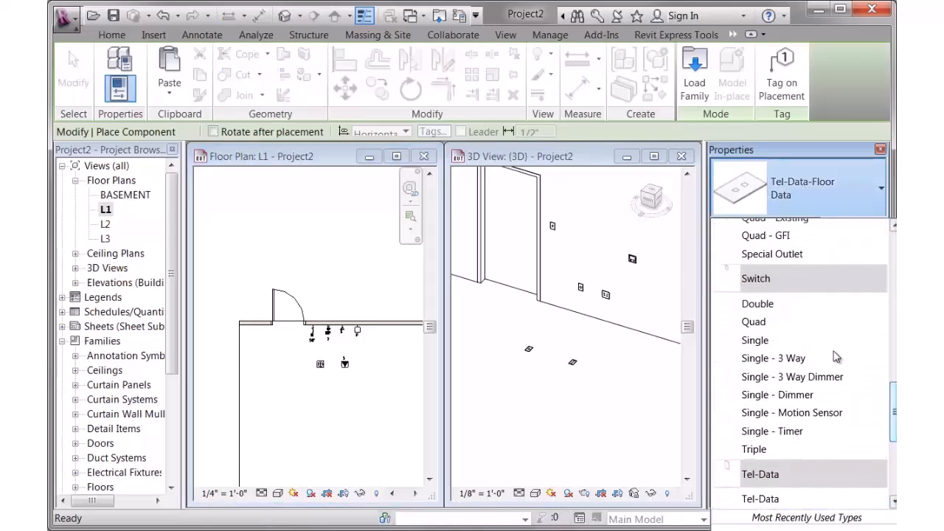
{"action": "left_click", "coordinate": [785, 339]}
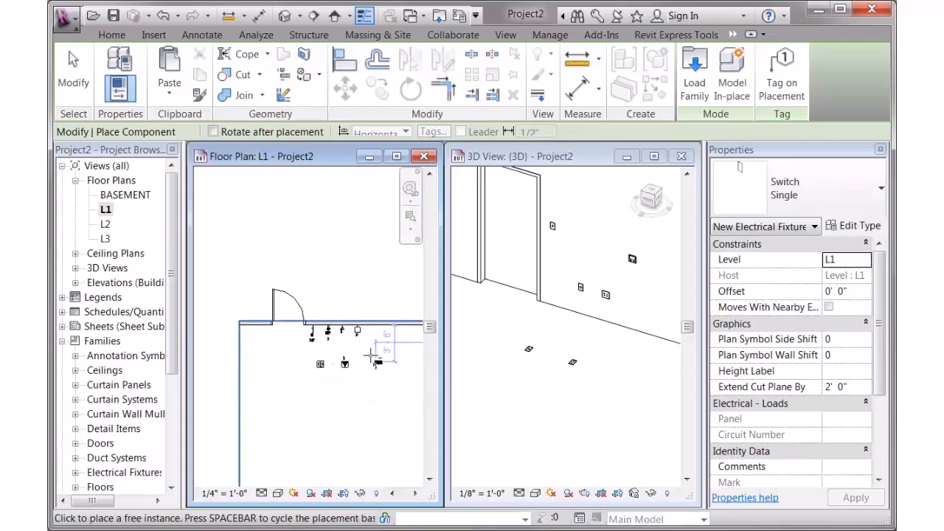
{"action": "scroll", "coordinate": [365, 355], "scroll_direction": "up", "scroll_amount": 2}
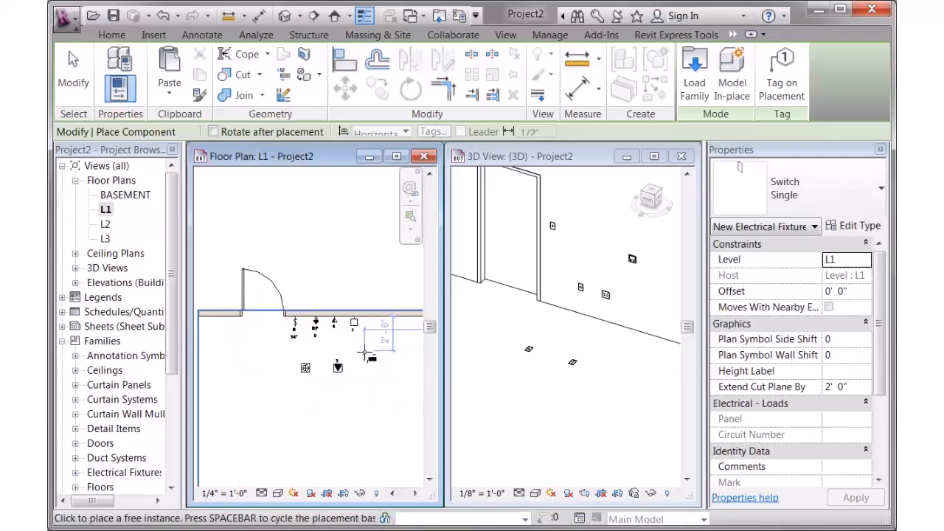
{"action": "left_click", "coordinate": [391, 311]}
{"action": "key", "text": "Escape"}
{"action": "key", "text": "Escape"}
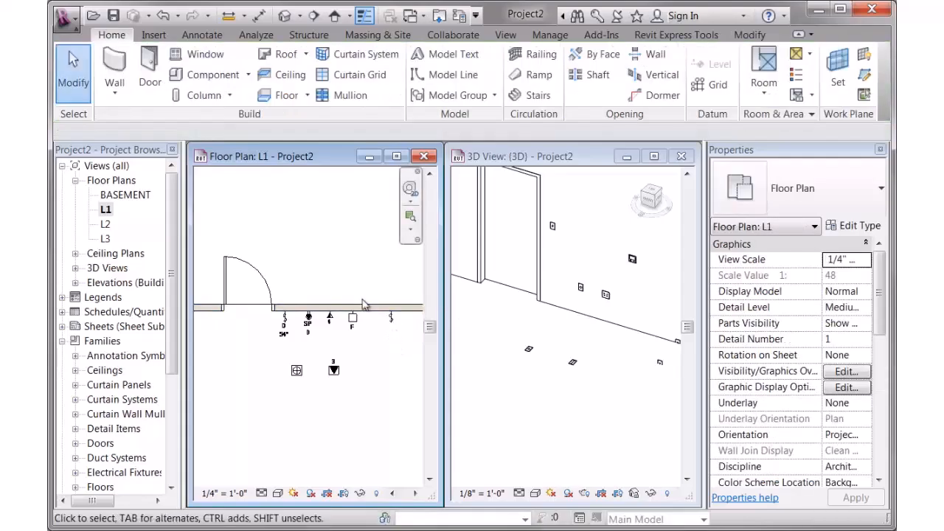
Step: Delete the wall behind the fixtures in the plan and undo the deletion
{"action": "left_click", "coordinate": [364, 308]}
{"action": "key", "text": "Delete"}
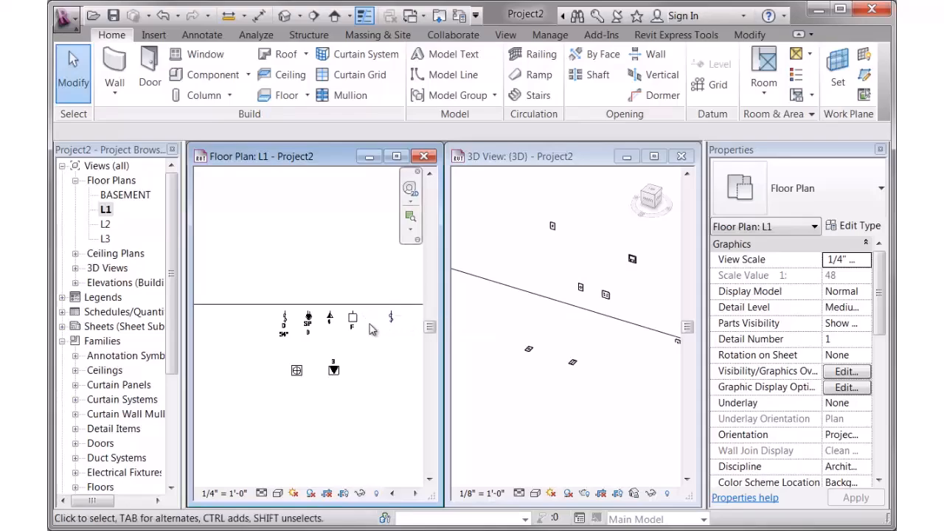
{"action": "key", "text": "ctrl+z"}
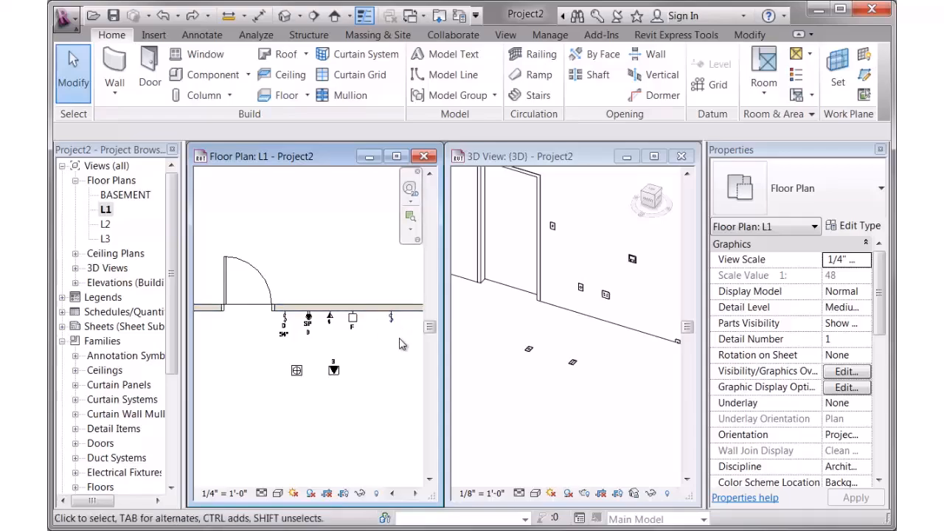
Step: Enable Moves With Nearby Elements for the five fixtures along the wall and move the wall up in the plan
{"action": "left_click_drag", "start_coordinate": [402, 340], "coordinate": [283, 319]}
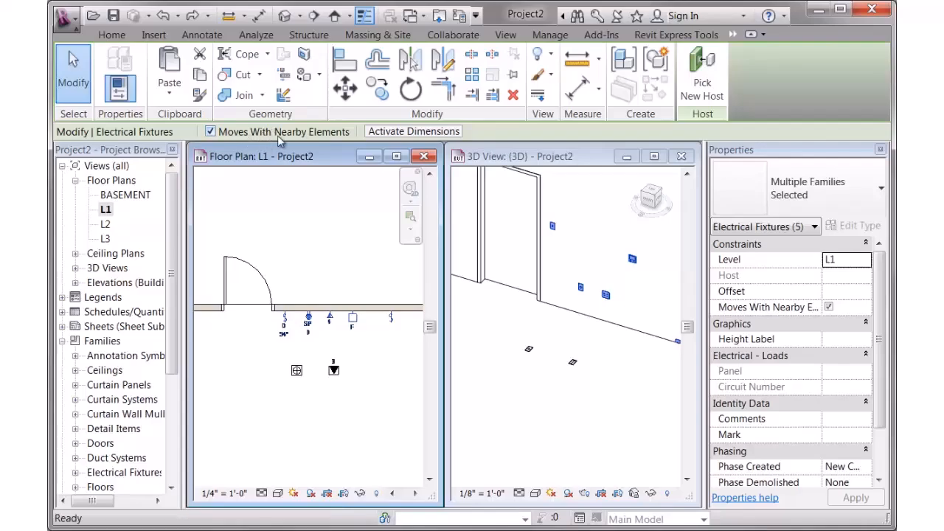
{"action": "left_click", "coordinate": [360, 266]}
{"action": "left_click", "coordinate": [371, 301]}
{"action": "left_click_drag", "start_coordinate": [371, 300], "coordinate": [372, 285]}
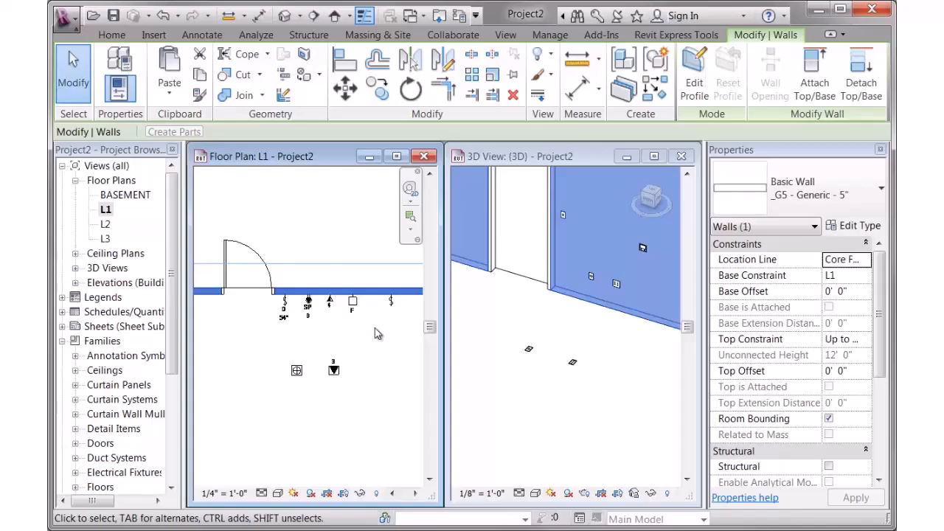
{"action": "left_click", "coordinate": [351, 337]}
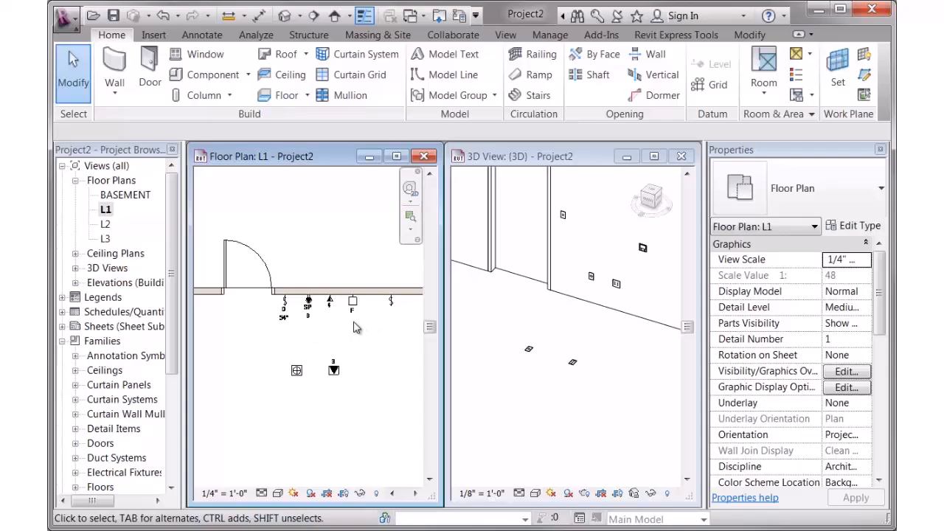
Step: Change the Special Outlet power fixture on the wall to the Duplex type
{"action": "scroll", "coordinate": [293, 305], "scroll_direction": "up", "scroll_amount": 3}
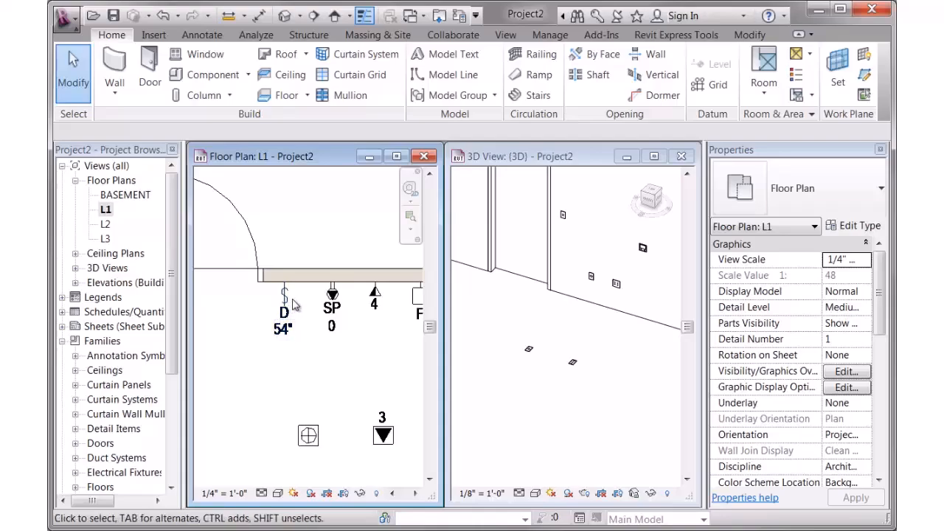
{"action": "scroll", "coordinate": [292, 306], "scroll_direction": "down", "scroll_amount": 1}
{"action": "left_click", "coordinate": [572, 255]}
{"action": "scroll", "coordinate": [579, 222], "scroll_direction": "up", "scroll_amount": 2}
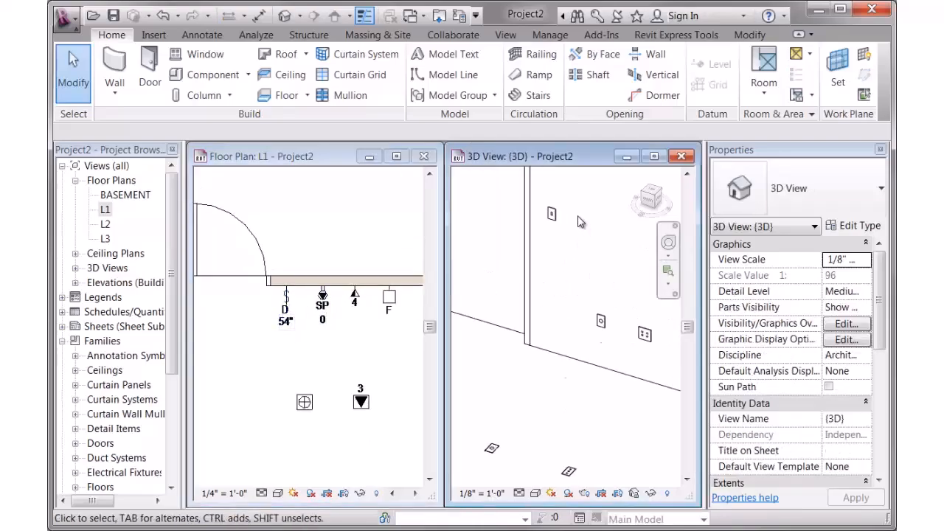
{"action": "scroll", "coordinate": [579, 221], "scroll_direction": "up", "scroll_amount": 1}
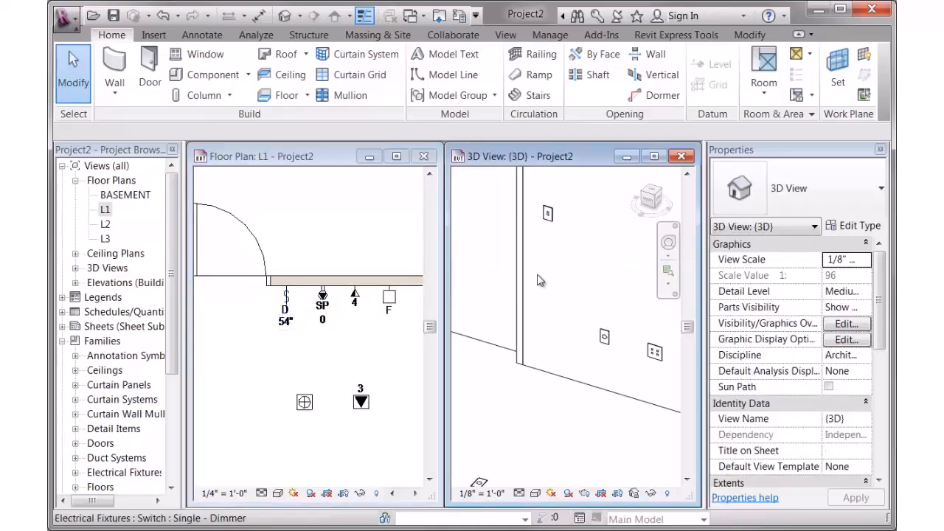
{"action": "left_click", "coordinate": [605, 337]}
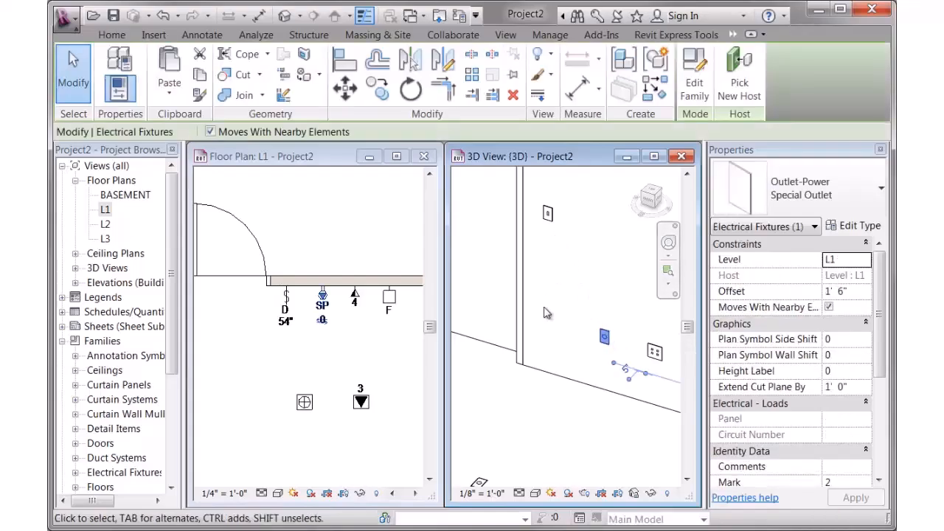
{"action": "left_click", "coordinate": [809, 196]}
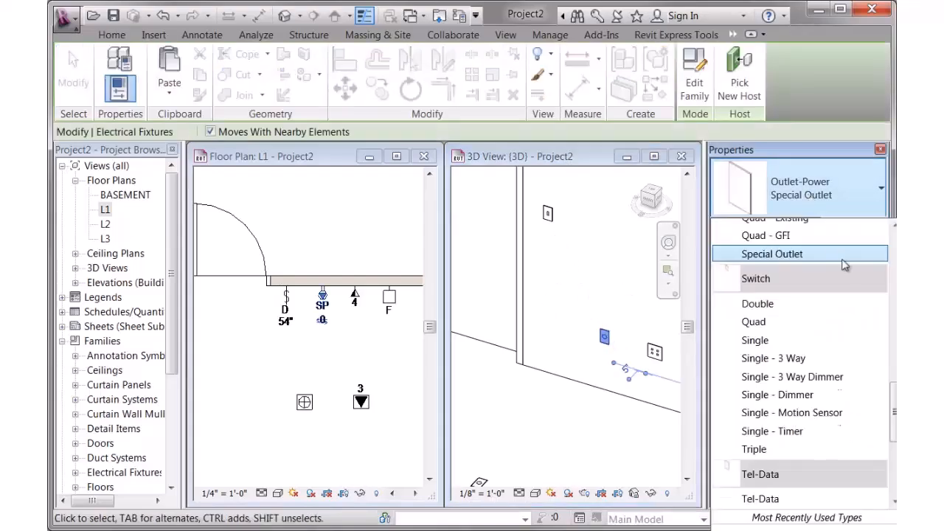
{"action": "left_click_drag", "start_coordinate": [893, 405], "coordinate": [895, 354]}
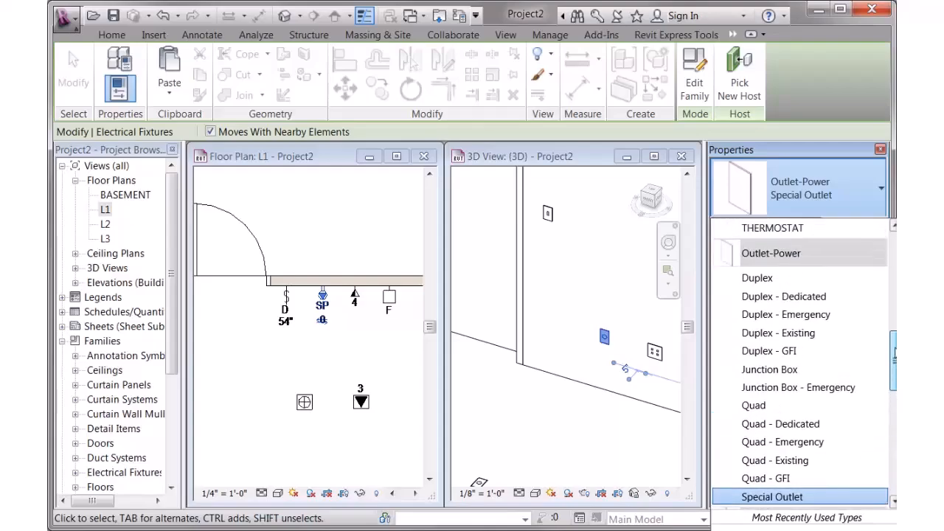
{"action": "left_click", "coordinate": [767, 278]}
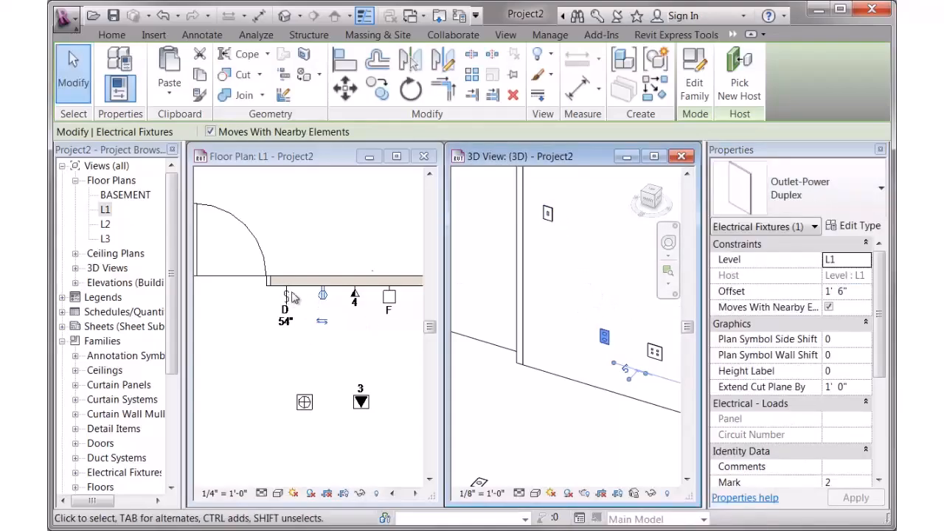
Step: Move the duplex power outlet along the wall in plan so it aligns directly beneath the dimmer switch
{"action": "left_click", "coordinate": [326, 310]}
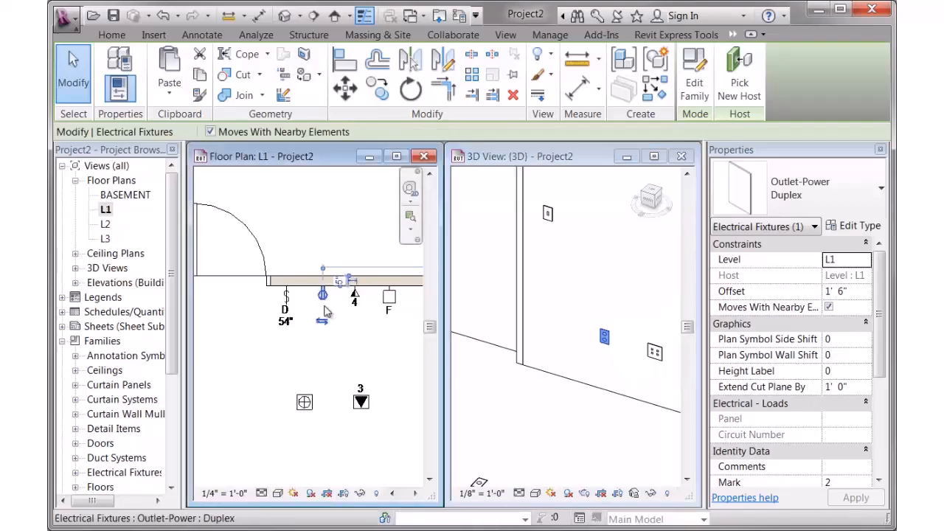
{"action": "scroll", "coordinate": [326, 310], "scroll_direction": "up", "scroll_amount": 2}
{"action": "left_click_drag", "start_coordinate": [330, 295], "coordinate": [267, 293]}
{"action": "left_click", "coordinate": [308, 351]}
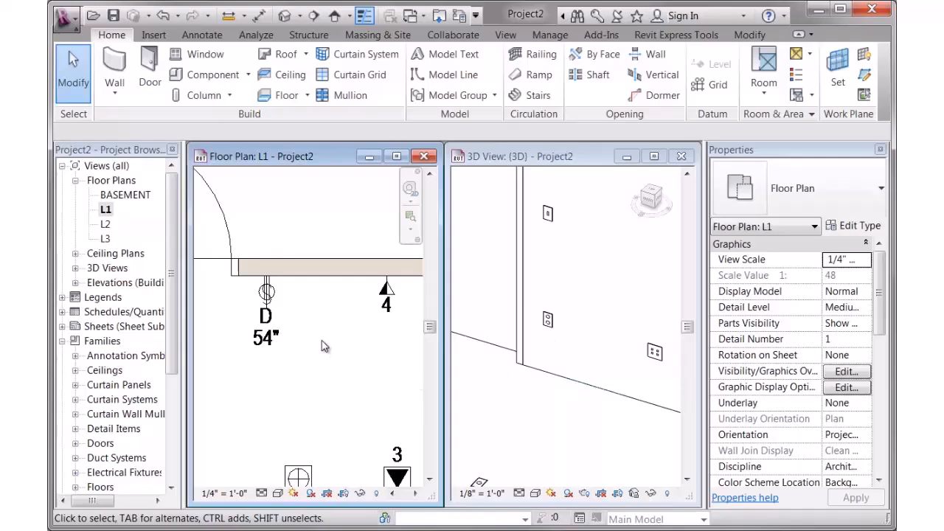
Step: Set the Plan Symbol Side Shift of the duplex power outlet beneath the dimmer switch to 6
{"action": "left_click", "coordinate": [546, 322]}
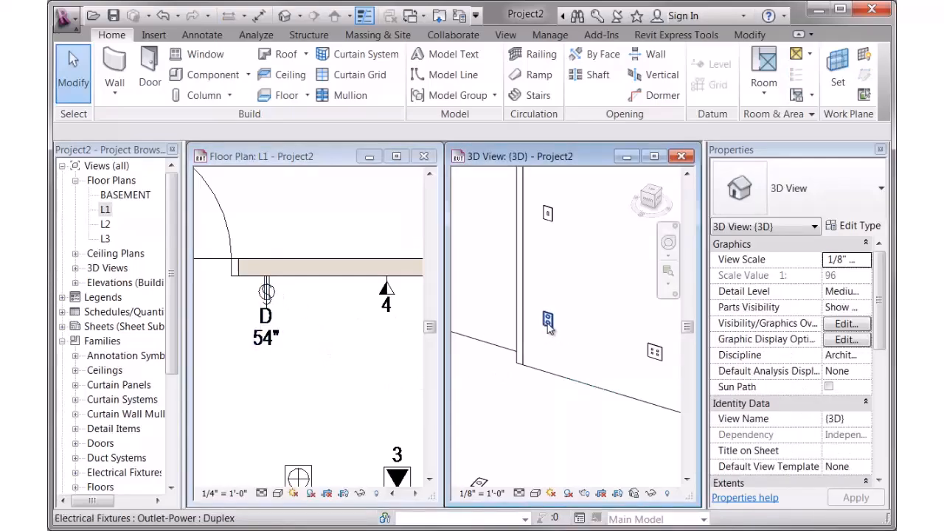
{"action": "left_click", "coordinate": [547, 384]}
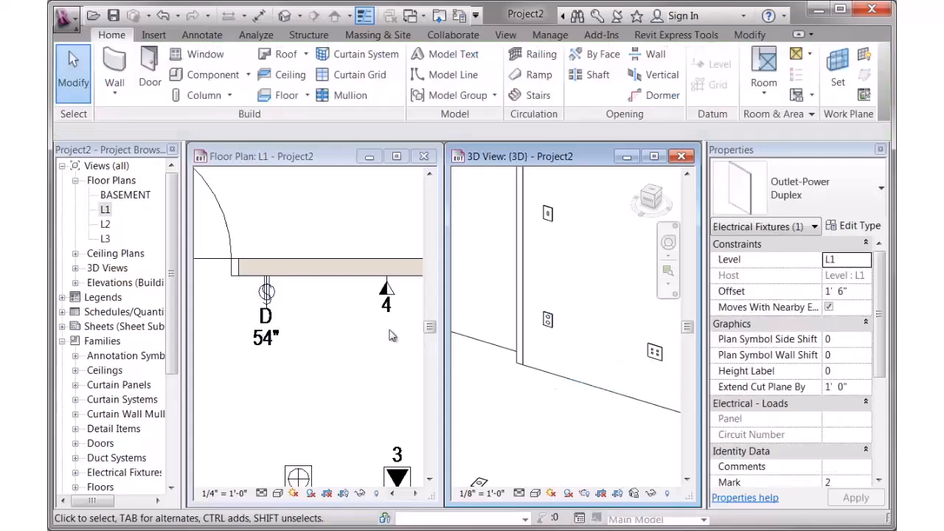
{"action": "left_click", "coordinate": [551, 321]}
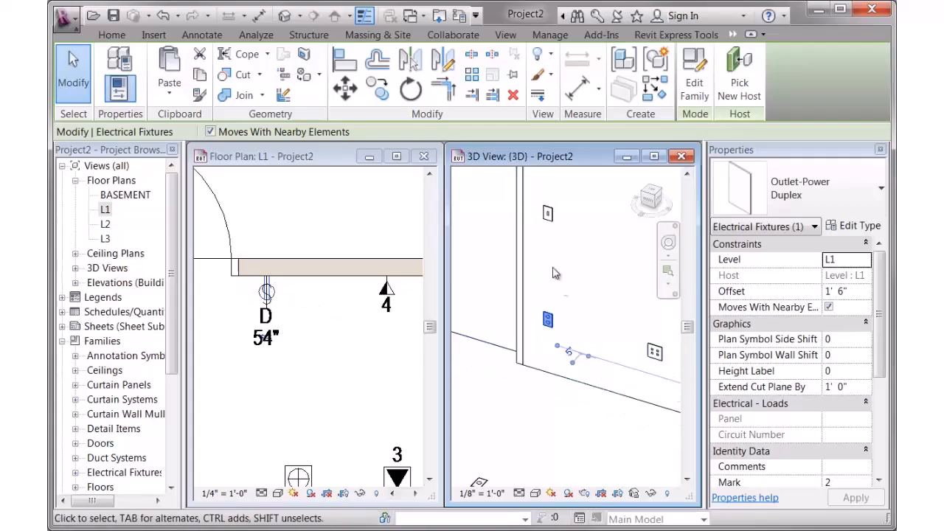
{"action": "left_click", "coordinate": [864, 338]}
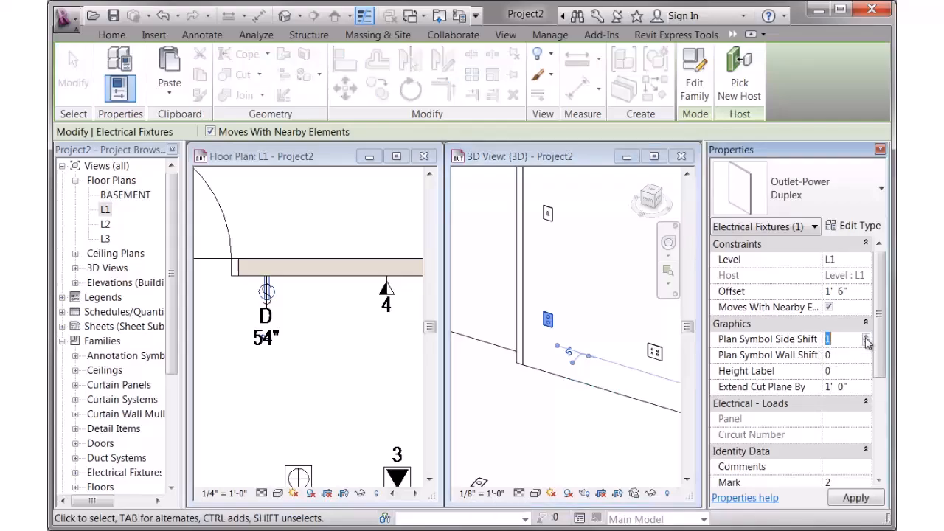
{"action": "left_click", "coordinate": [868, 344]}
{"action": "left_click", "coordinate": [850, 504]}
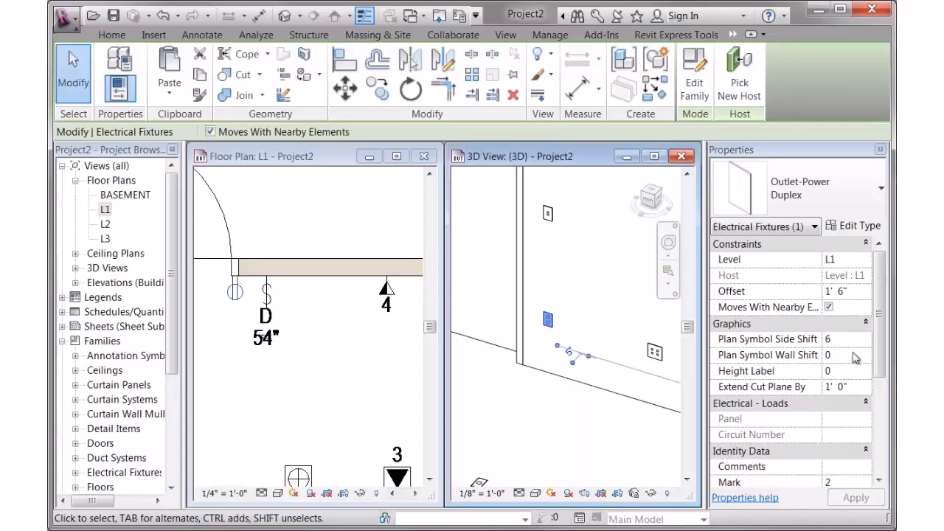
Step: Reduce the duplex outlet's Plan Symbol Side Shift to 3
{"action": "left_click", "coordinate": [866, 345]}
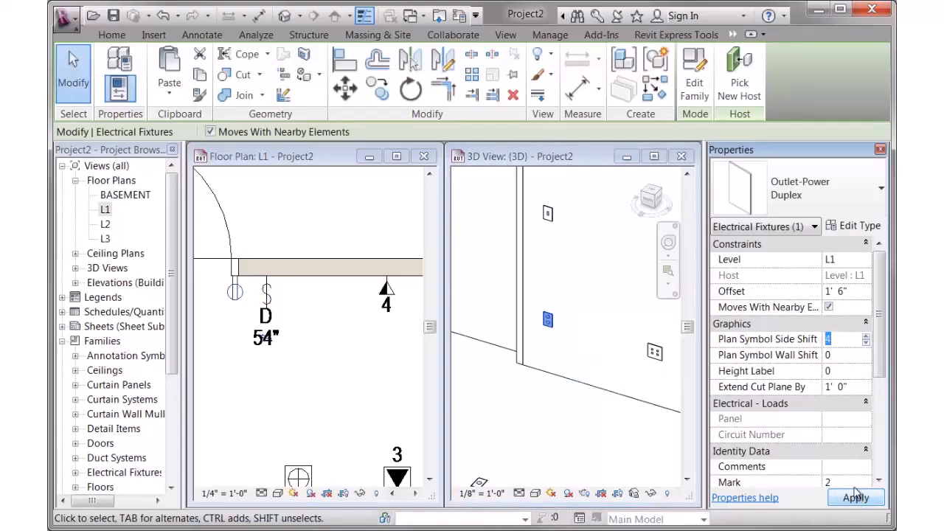
{"action": "left_click", "coordinate": [854, 489]}
{"action": "left_click", "coordinate": [866, 328]}
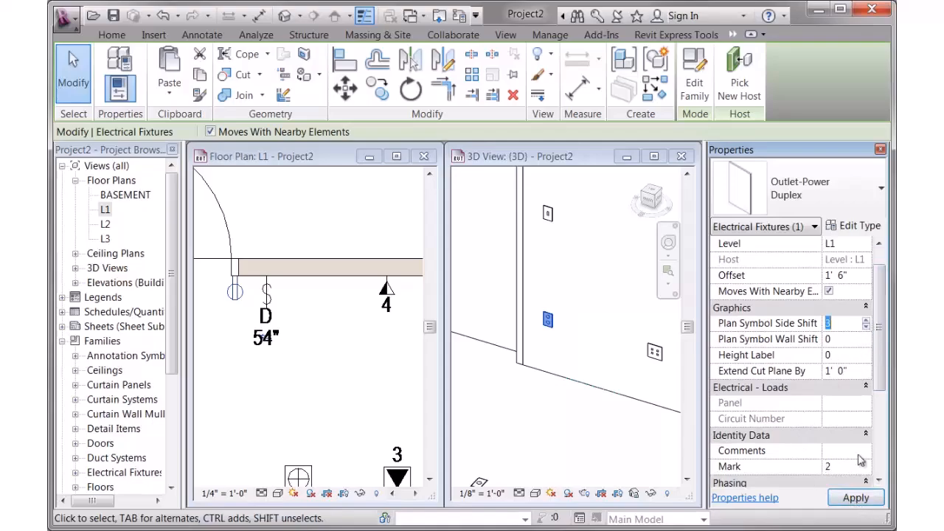
{"action": "left_click", "coordinate": [847, 506]}
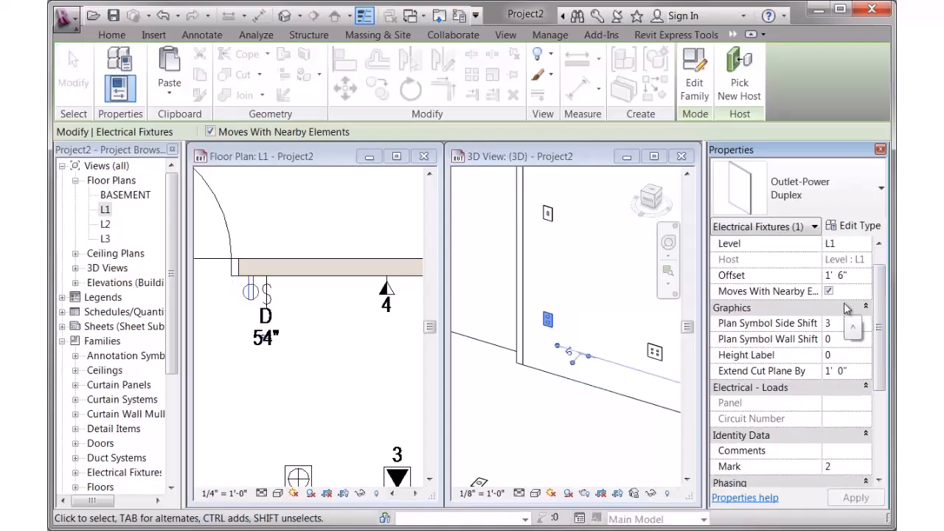
Step: Flip the duplex outlet's plan symbol to the other side of the switch and reset its Plan Symbol Side Shift to 0
{"action": "left_click", "coordinate": [251, 292]}
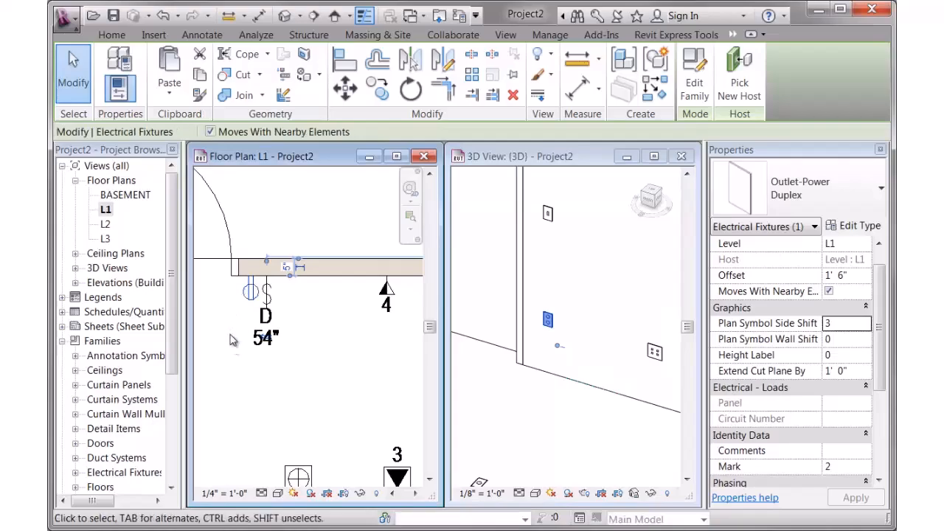
{"action": "left_click", "coordinate": [265, 336]}
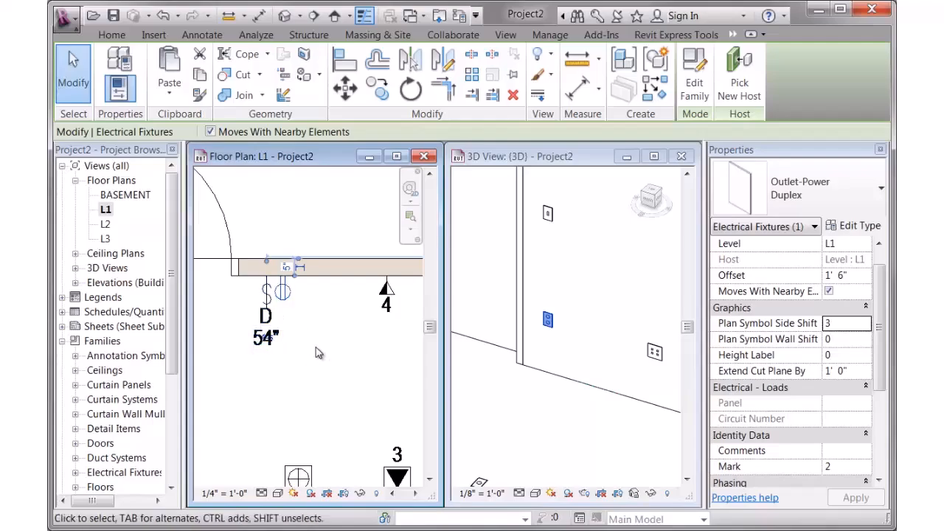
{"action": "left_click", "coordinate": [850, 327]}
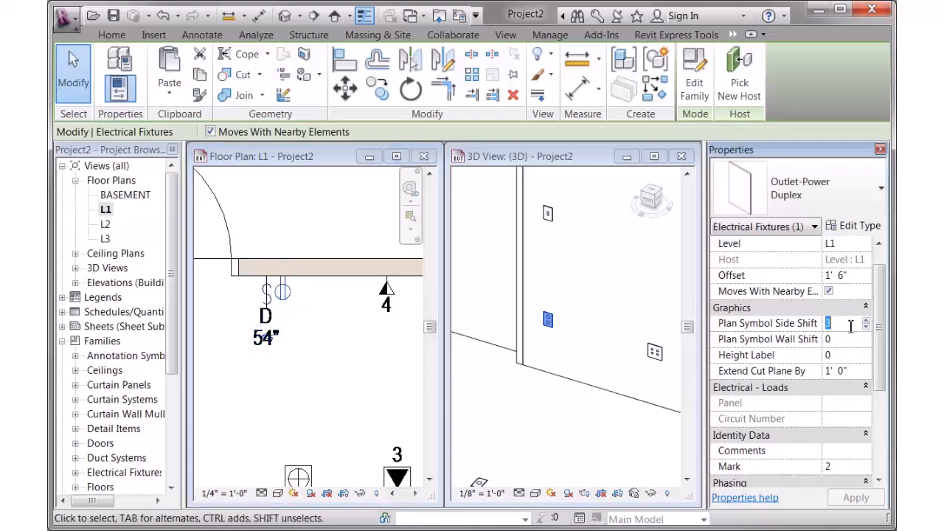
{"action": "type", "text": "0"}
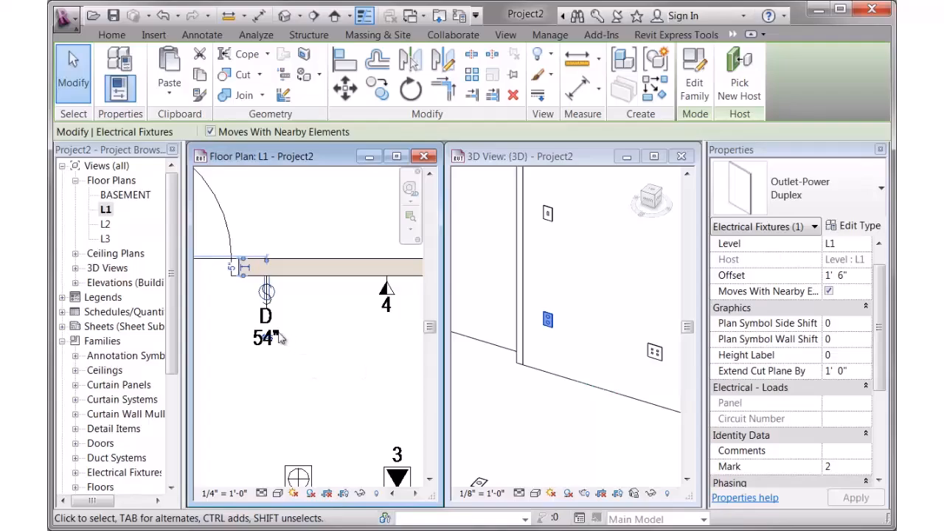
Step: Set the Plan Symbol Wall Shift of the Single - Dimmer switch above the outlet to 8
{"action": "left_click", "coordinate": [279, 339]}
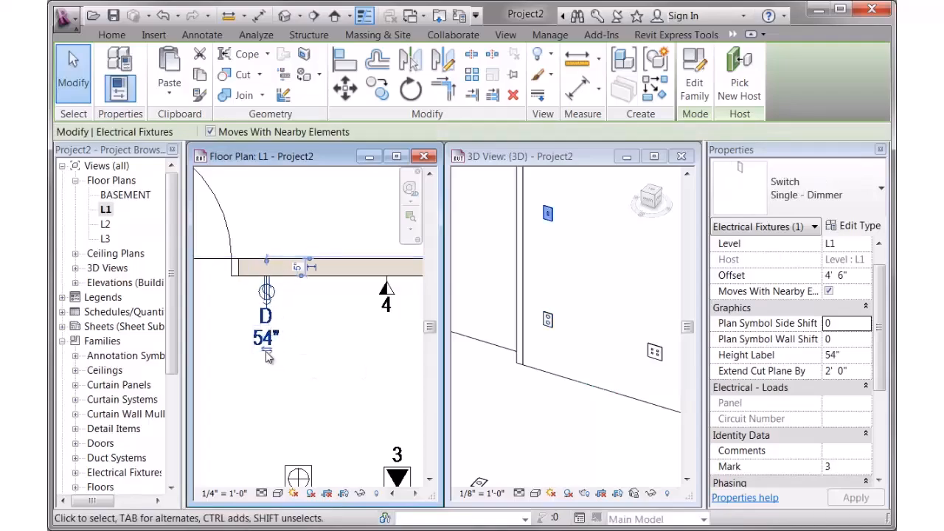
{"action": "double_click", "coordinate": [867, 337]}
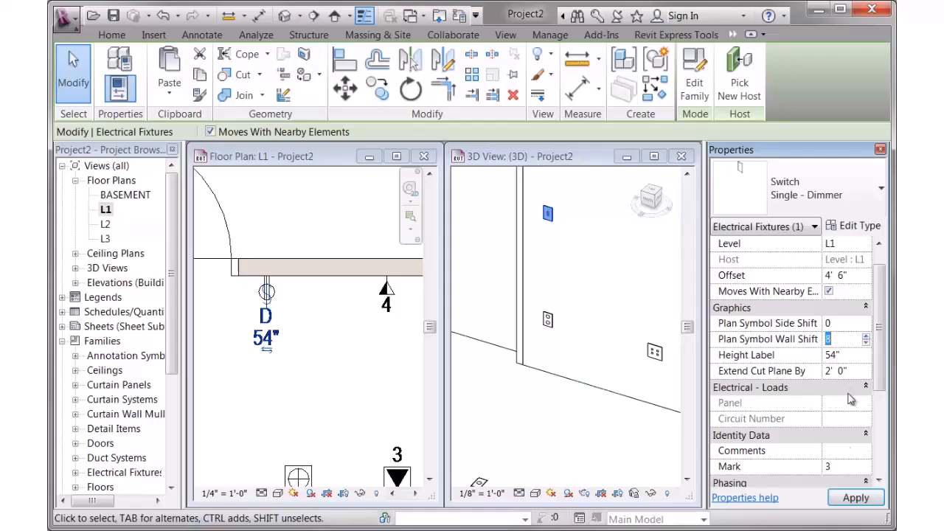
{"action": "left_click", "coordinate": [855, 499]}
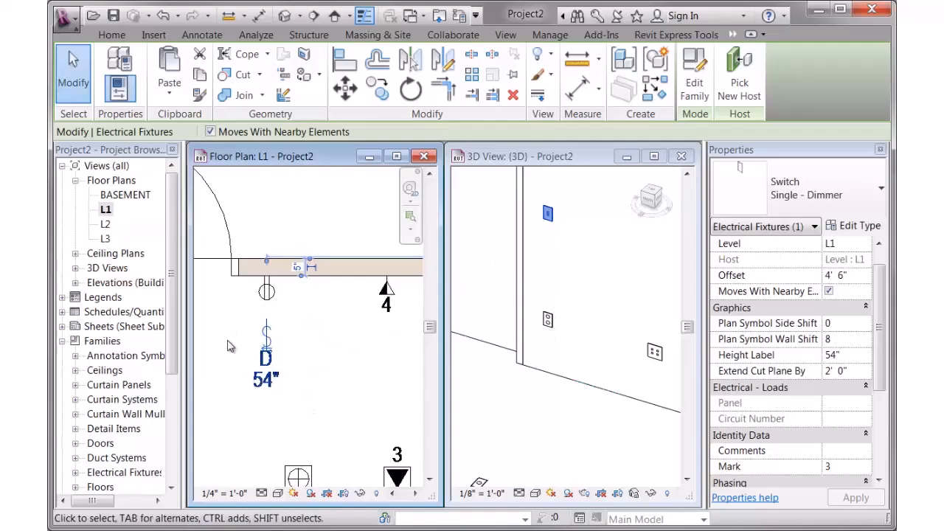
{"action": "left_click", "coordinate": [318, 355]}
Step: Hide the built-in D and 54" labels of the Single - Dimmer switch through its type properties
{"action": "scroll", "coordinate": [310, 356], "scroll_direction": "down", "scroll_amount": 2}
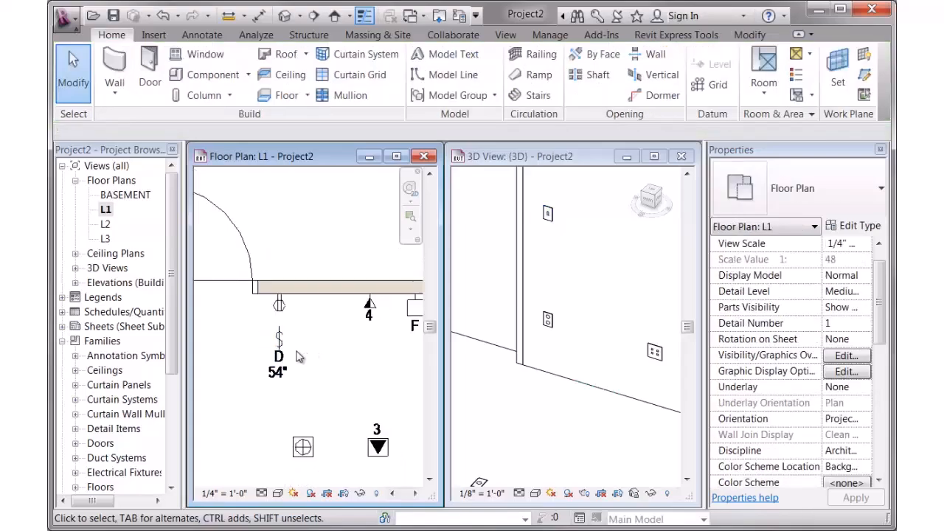
{"action": "scroll", "coordinate": [297, 356], "scroll_direction": "up", "scroll_amount": 1}
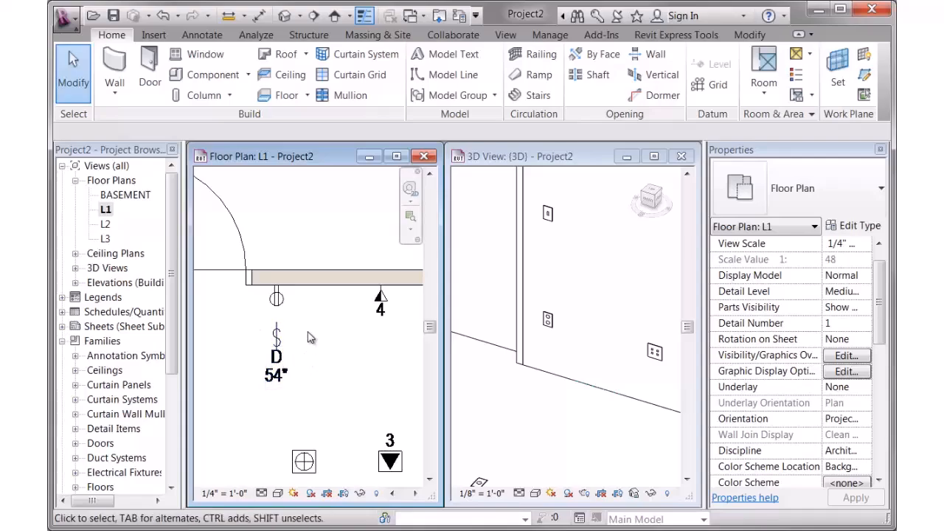
{"action": "left_click", "coordinate": [279, 354]}
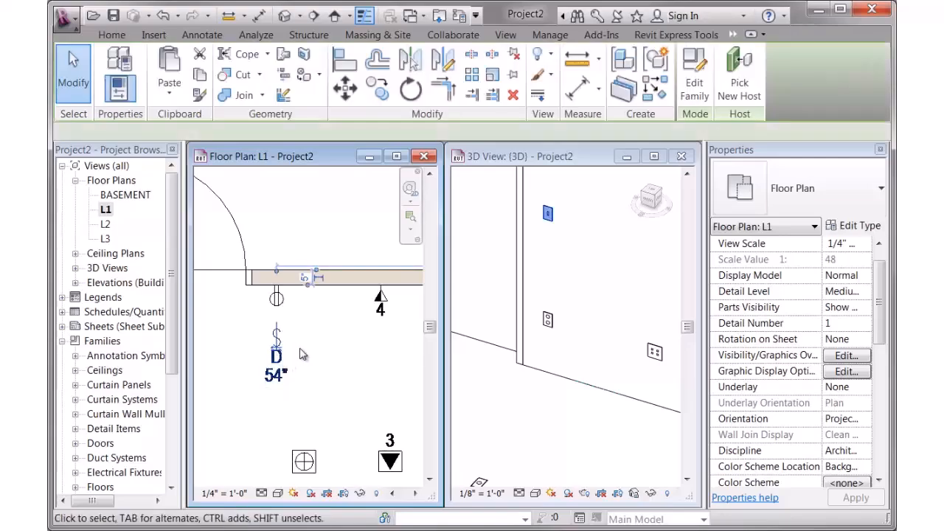
{"action": "left_click", "coordinate": [856, 226]}
{"action": "left_click", "coordinate": [709, 205]}
{"action": "key", "text": "Return"}
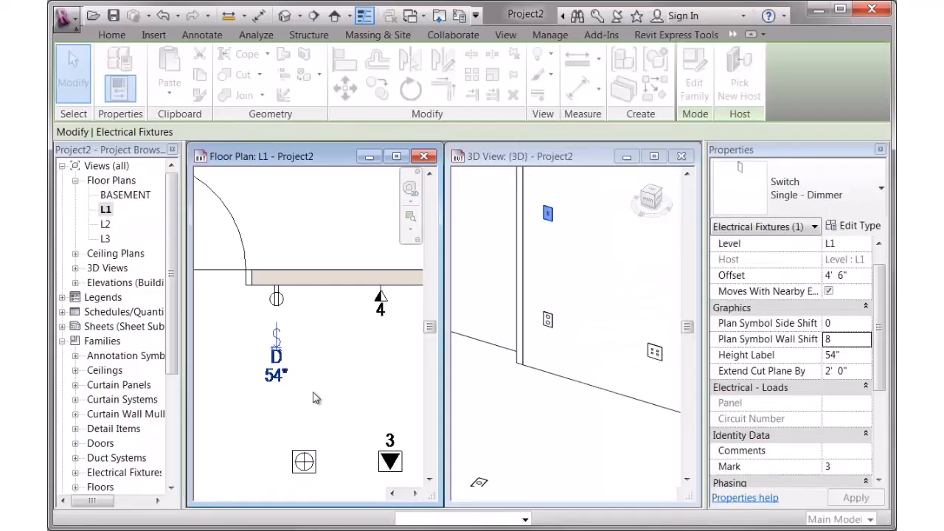
{"action": "left_click", "coordinate": [310, 390]}
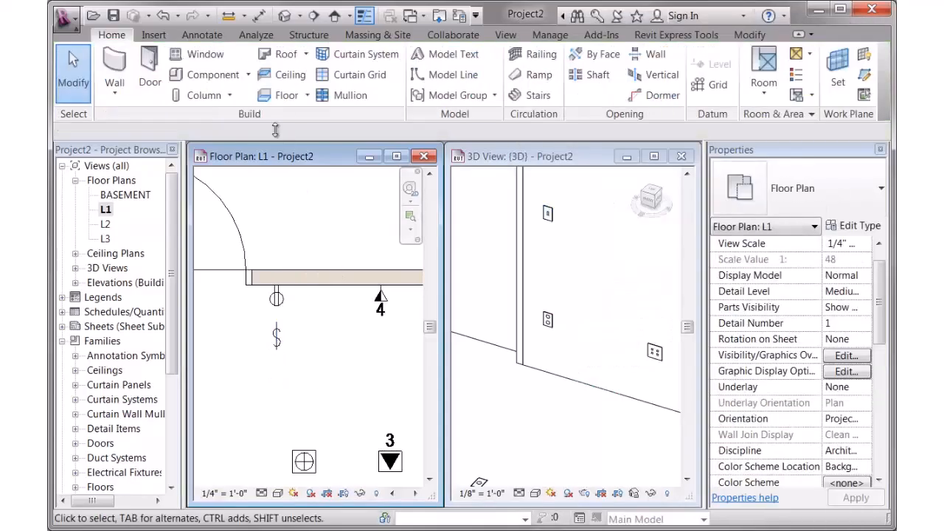
Step: Tag the dimmer switch by category without a leader and move the tag down beside the switch symbol
{"action": "left_click", "coordinate": [202, 35]}
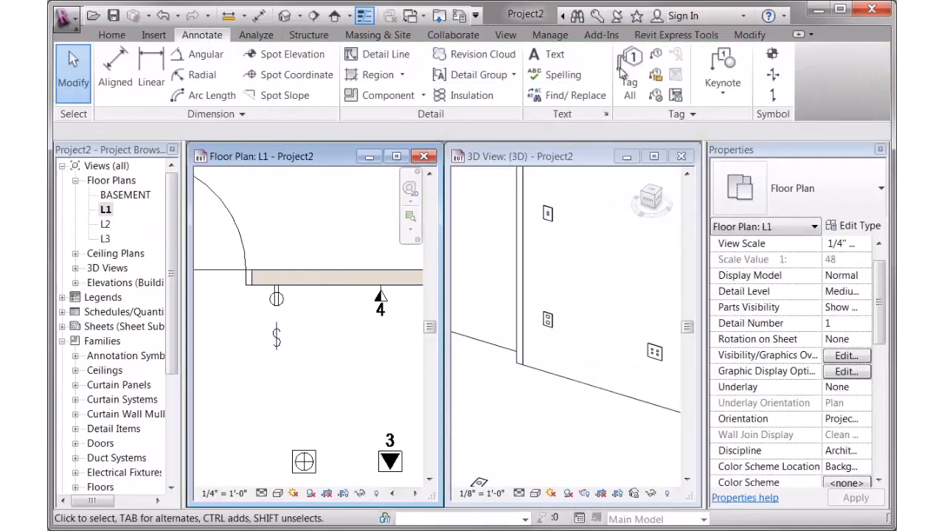
{"action": "left_click", "coordinate": [655, 57]}
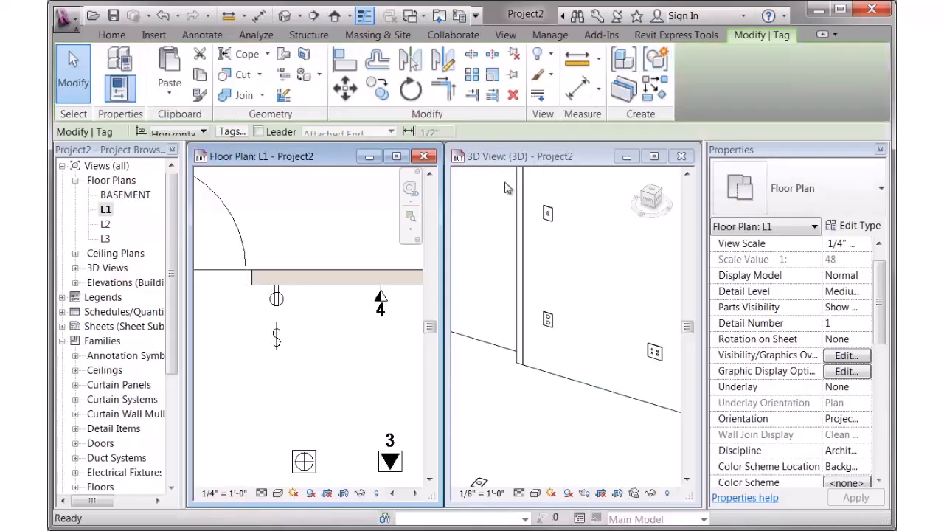
{"action": "left_click", "coordinate": [276, 349]}
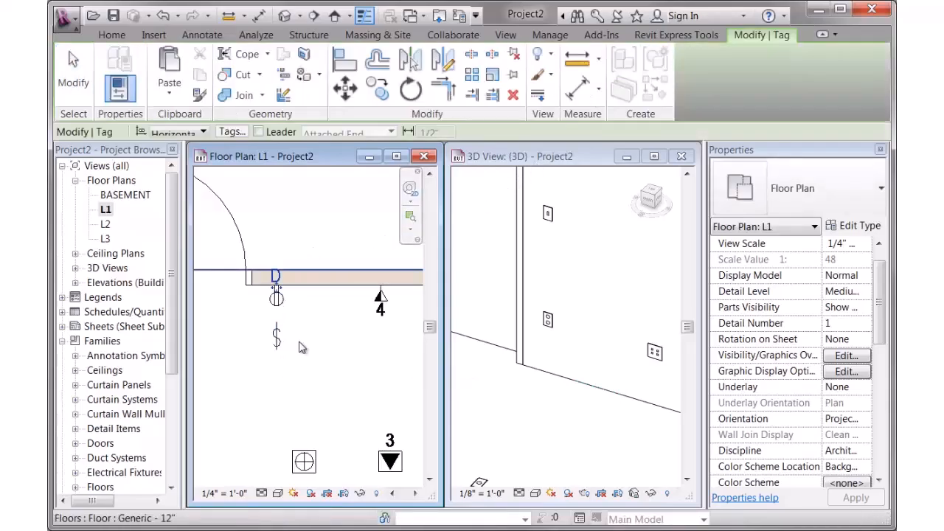
{"action": "left_click_drag", "start_coordinate": [278, 291], "coordinate": [264, 370]}
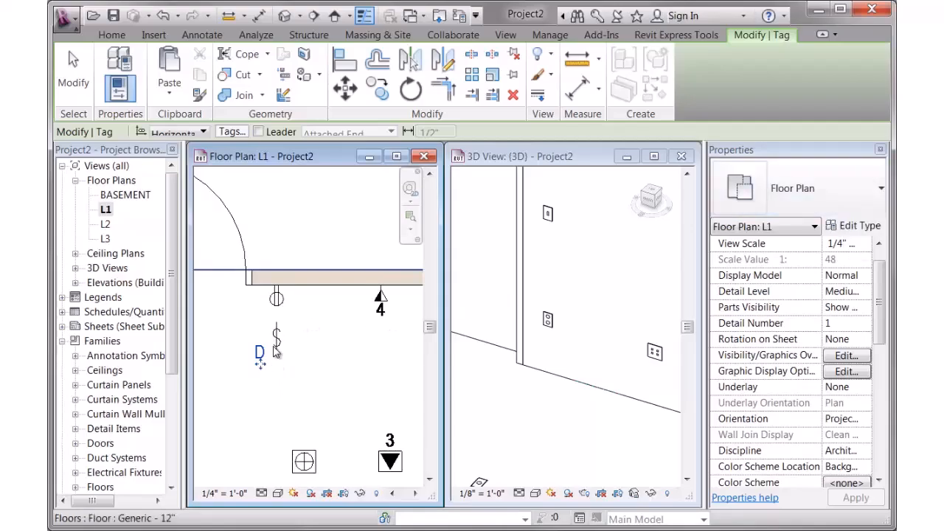
{"action": "left_click", "coordinate": [267, 376]}
{"action": "key", "text": "Escape"}
{"action": "key", "text": "Escape"}
Step: Change the dimmer switch tag's type to Tag-Elec Height Label
{"action": "left_click", "coordinate": [380, 307]}
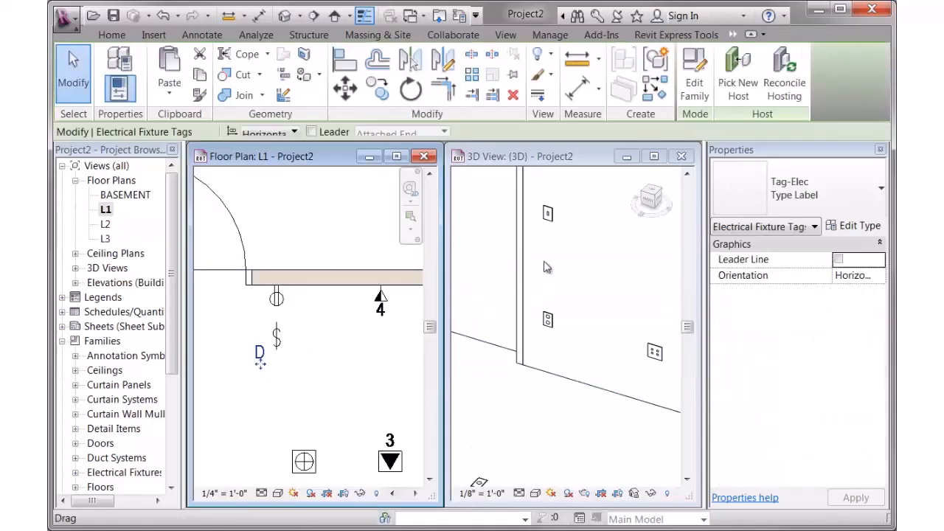
{"action": "left_click", "coordinate": [800, 204]}
{"action": "left_click", "coordinate": [776, 248]}
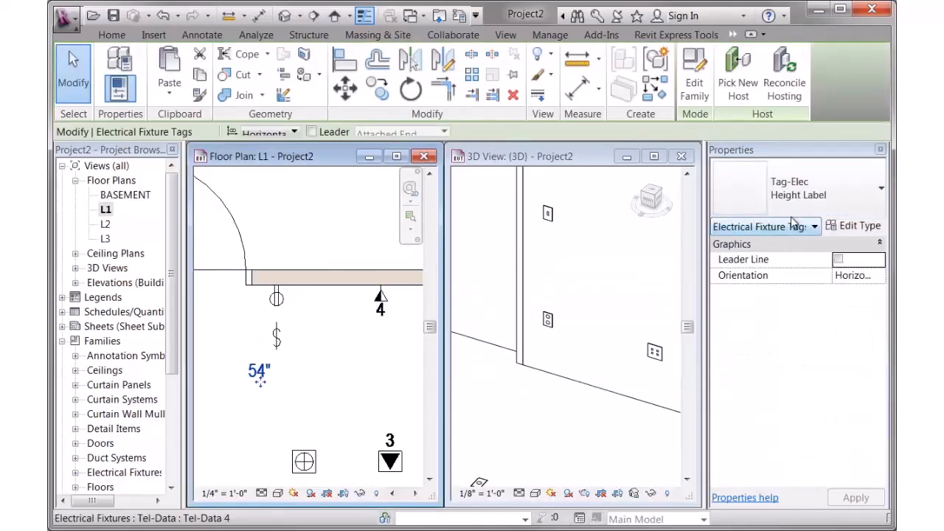
Step: Change the switch tag's type to Type Label + Height and move the tag to the right of the switch symbol
{"action": "left_click", "coordinate": [795, 195]}
{"action": "left_click", "coordinate": [778, 285]}
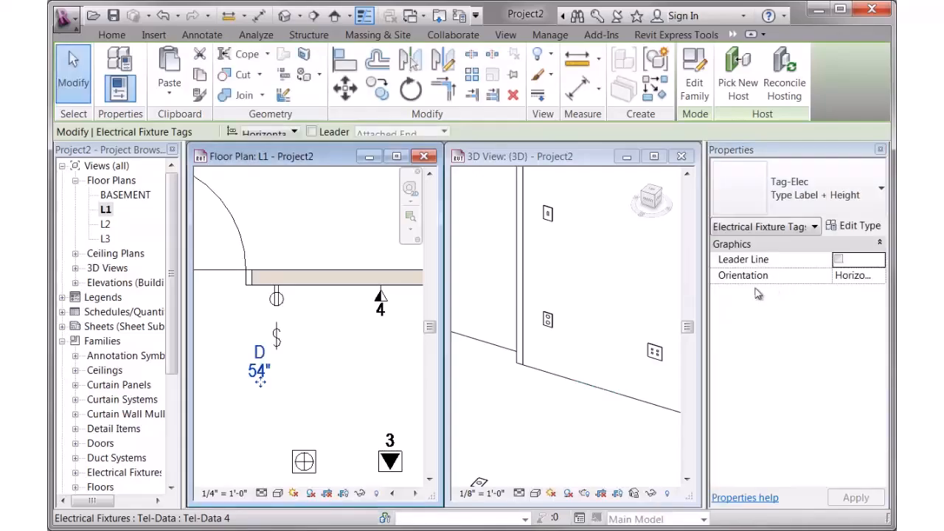
{"action": "left_click_drag", "start_coordinate": [251, 385], "coordinate": [289, 385]}
{"action": "left_click", "coordinate": [331, 390]}
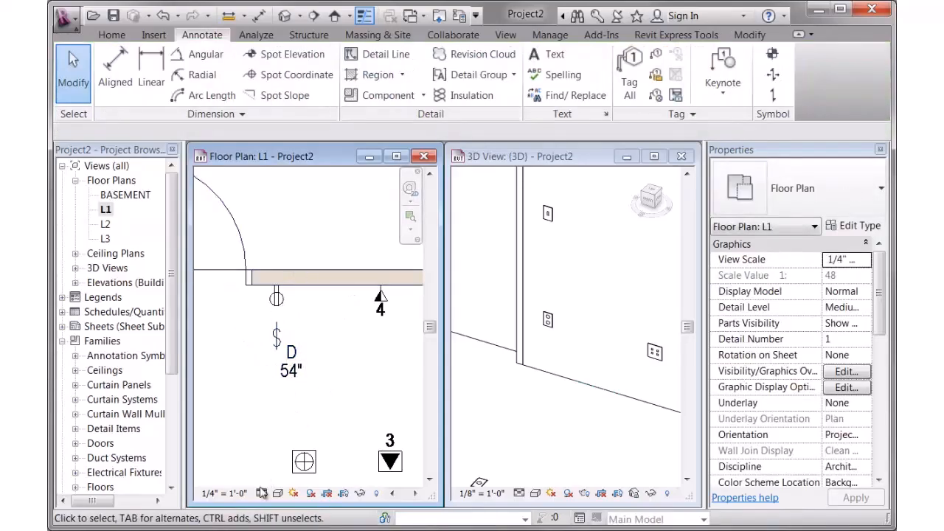
Step: Set the L1 floor plan's view scale to 1/8" = 1'-0"
{"action": "scroll", "coordinate": [284, 309], "scroll_direction": "down", "scroll_amount": 2}
{"action": "middle_click_drag", "start_coordinate": [301, 266], "coordinate": [357, 340]}
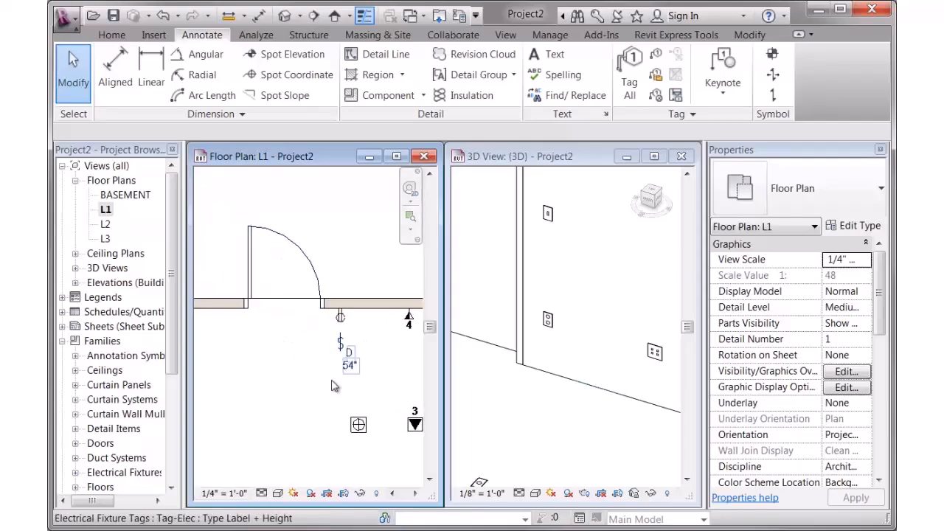
{"action": "left_click", "coordinate": [225, 494]}
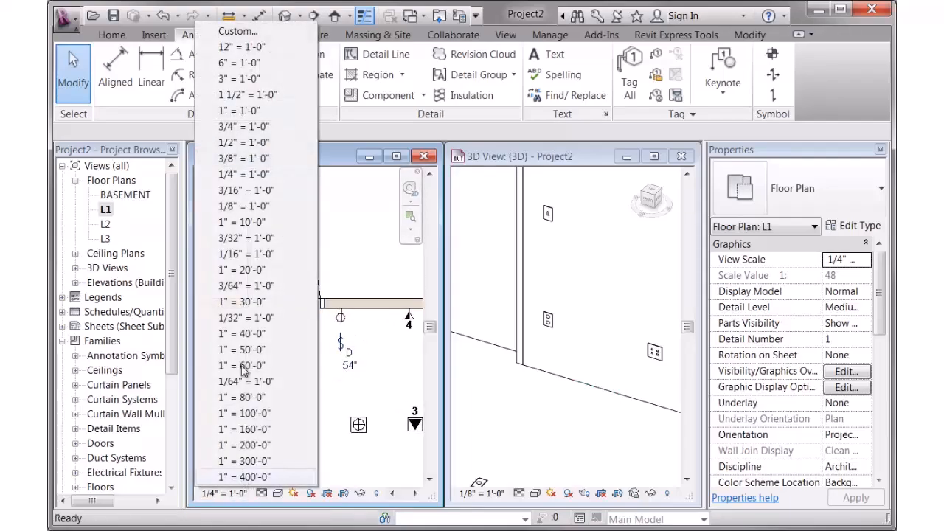
{"action": "left_click", "coordinate": [230, 207]}
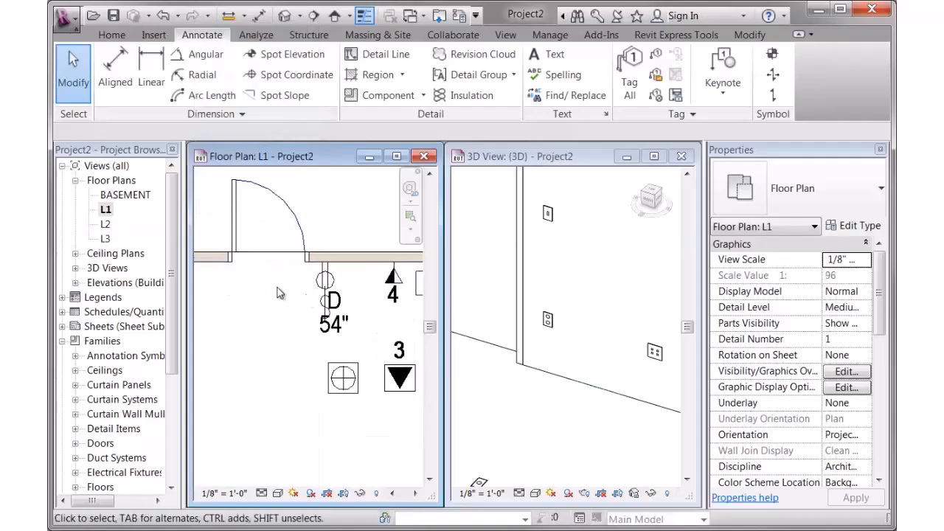
Step: Move the tag clear of the dimmer switch symbol and set the switch's Plan Symbol Wall Shift to 10
{"action": "left_click", "coordinate": [334, 339]}
{"action": "left_click_drag", "start_coordinate": [333, 339], "coordinate": [348, 347]}
{"action": "left_click", "coordinate": [334, 316]}
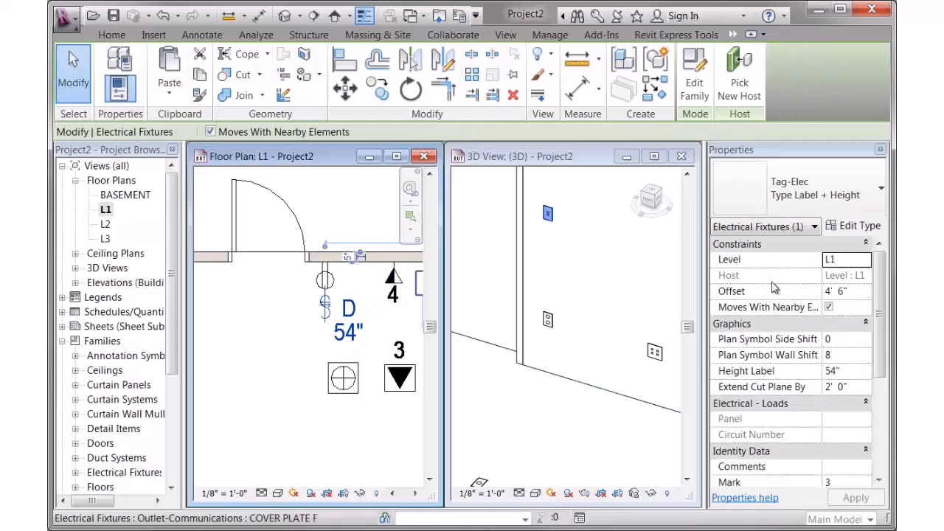
{"action": "left_click", "coordinate": [867, 356]}
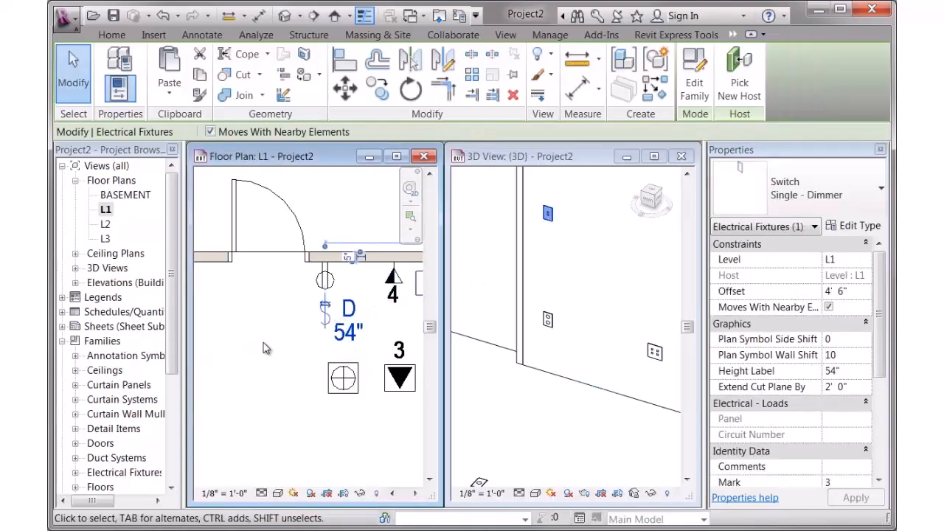
{"action": "key", "text": "Escape"}
{"action": "scroll", "coordinate": [267, 349], "scroll_direction": "down", "scroll_amount": 4}
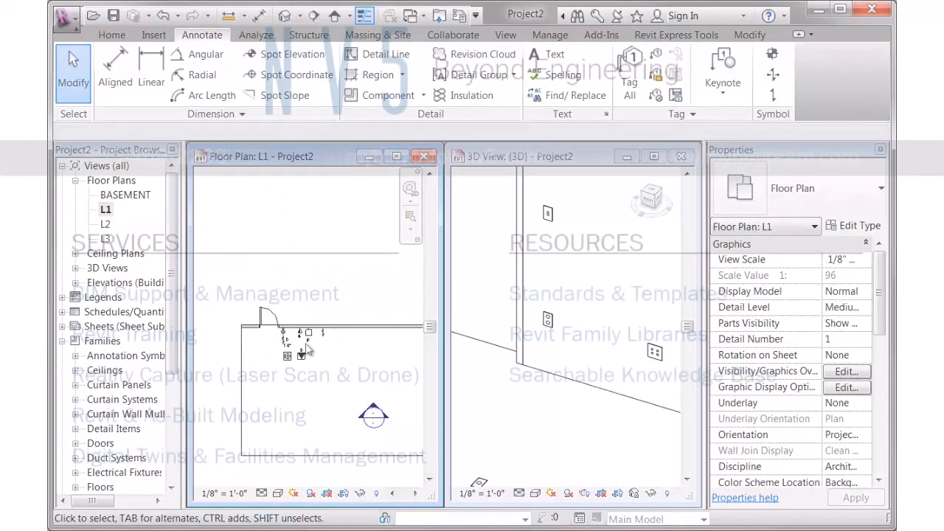